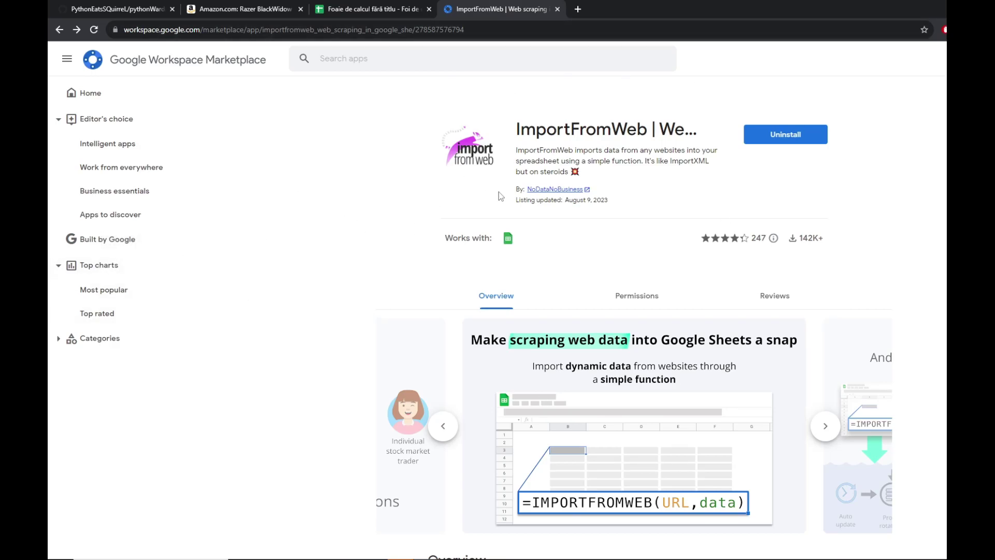
- Switch to the untitled spreadsheet with link, asin, title, sale_price and rating headers
left_click(356, 7)
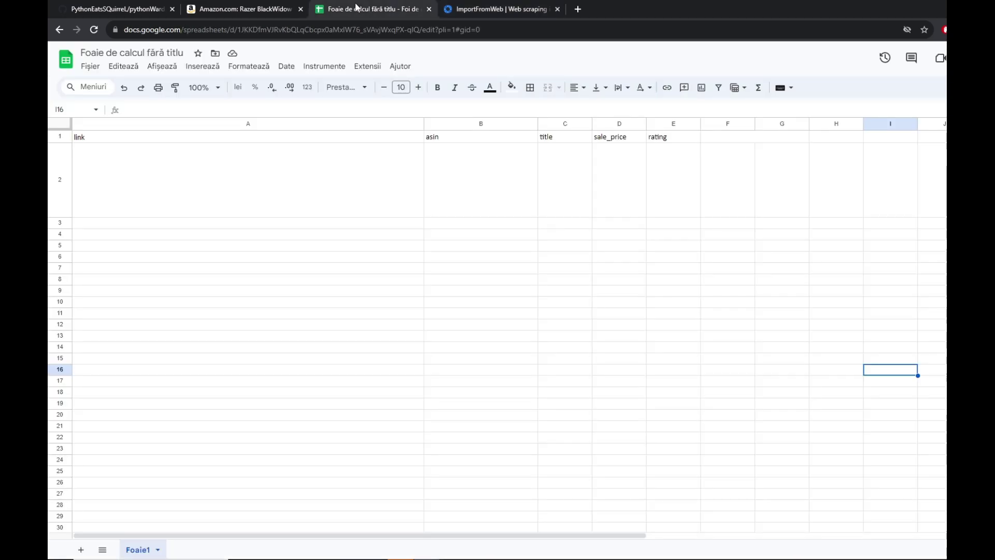
- Copy the Razer BlackWidow Amazon URL through its ASIN B0BV4BC7LV and return to the spreadsheet
left_click(260, 11)
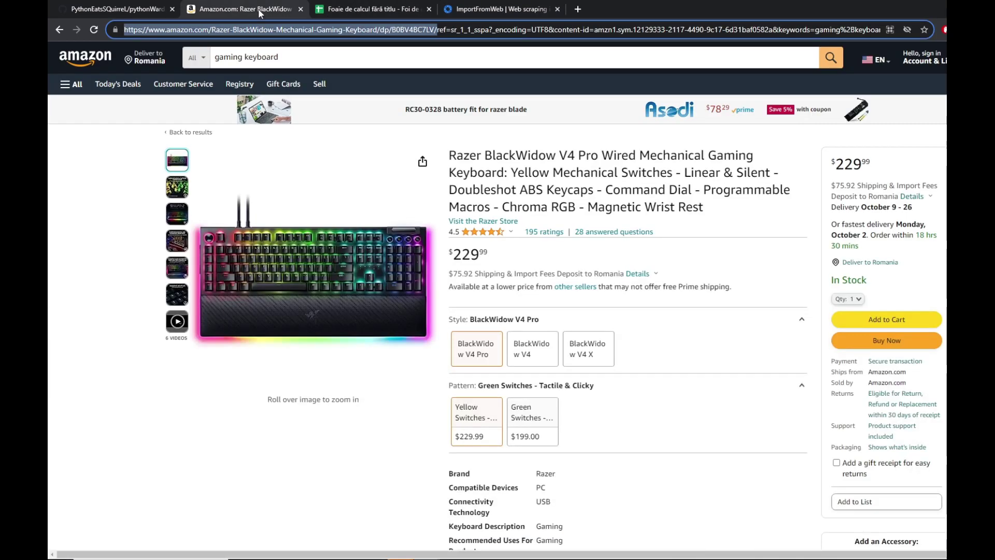
left_click(454, 35)
left_click(695, 240)
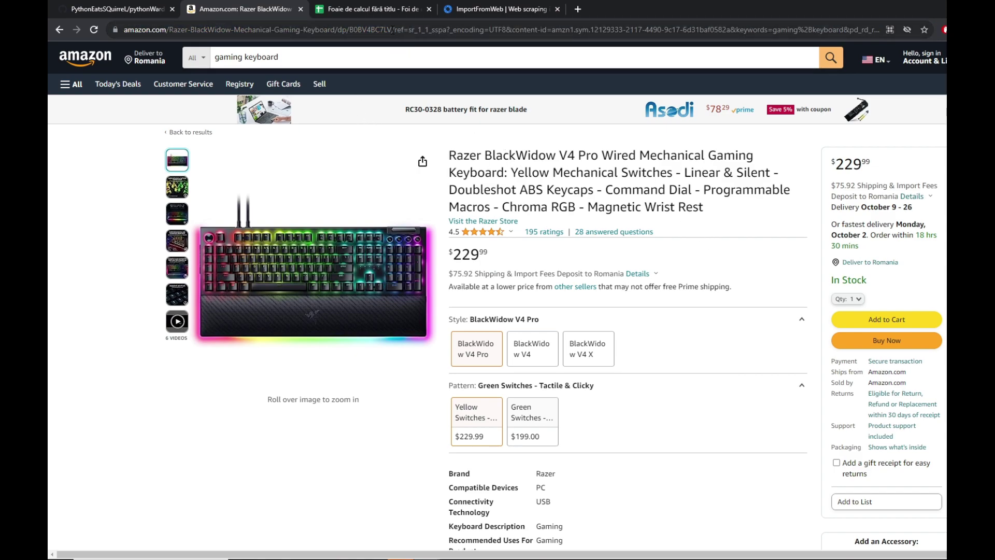
left_click_drag(395, 30, 123, 30)
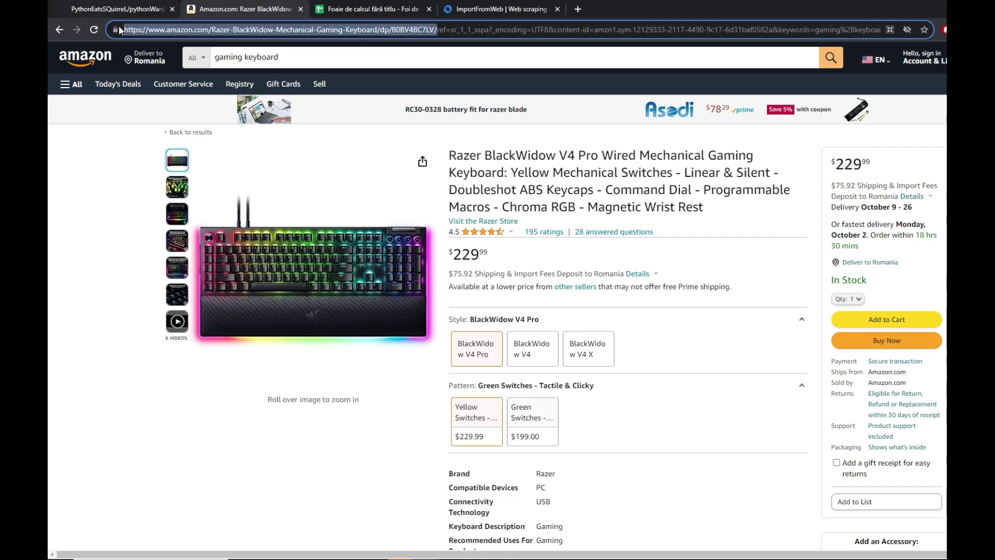
left_click(381, 9)
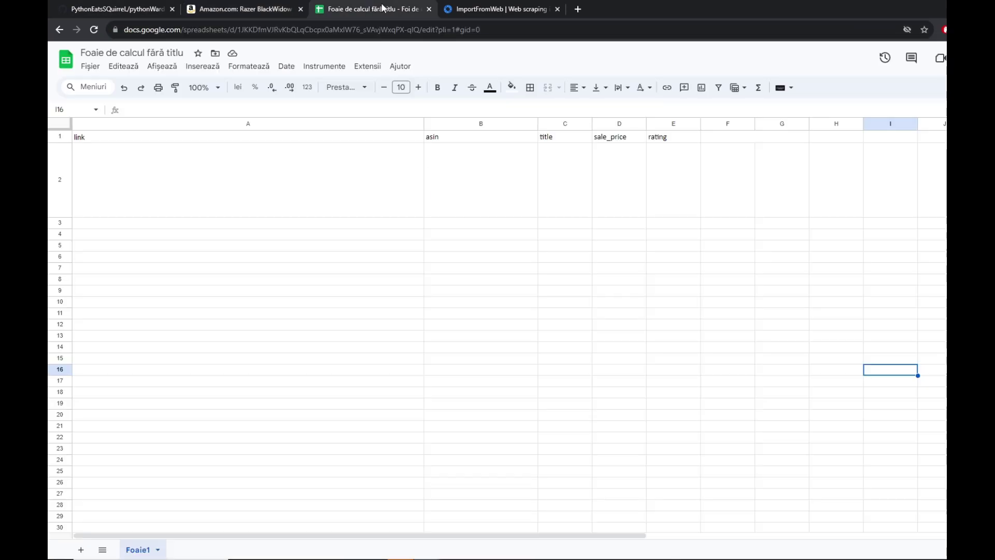
- Paste the Razer Amazon product link into cell A2
left_click(246, 166)
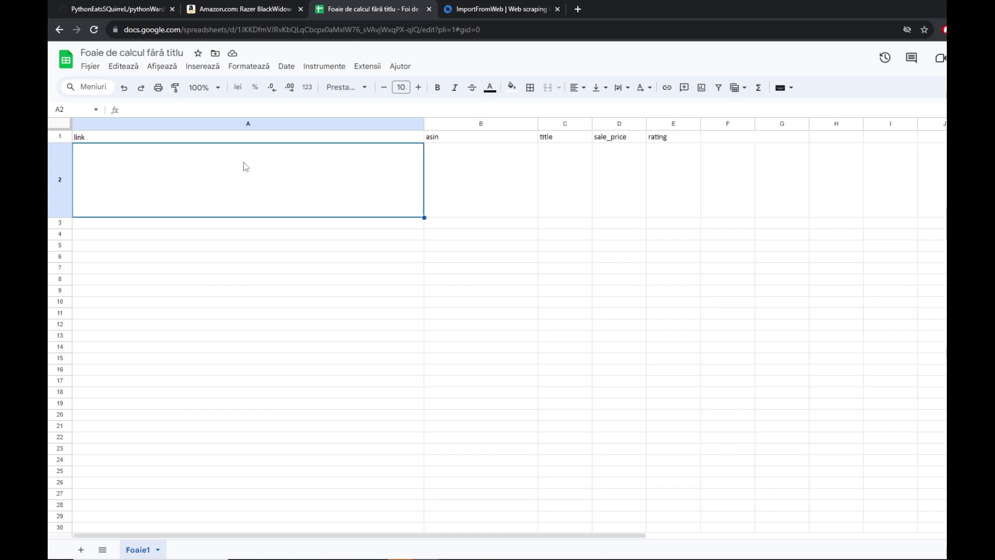
left_click(222, 109)
type("https://www.amazon.com/Razer-BlackWidow-Mechanical-Gaming-Keyboard/dp/B0BV4BC7LV/")
left_click(305, 237)
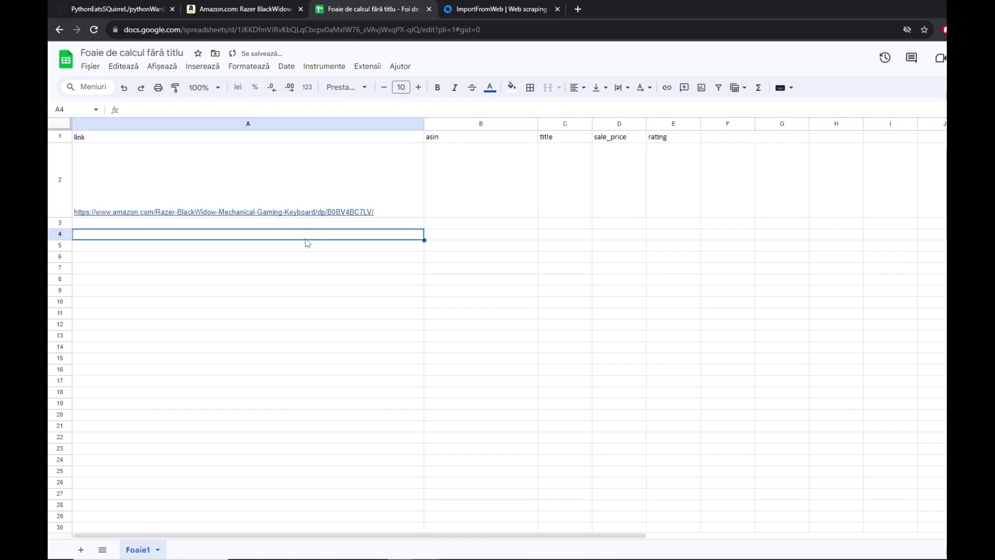
- Enter an IMPORTFROMWEB formula in B2 that fetches the asin from the A2 link
left_click(502, 192)
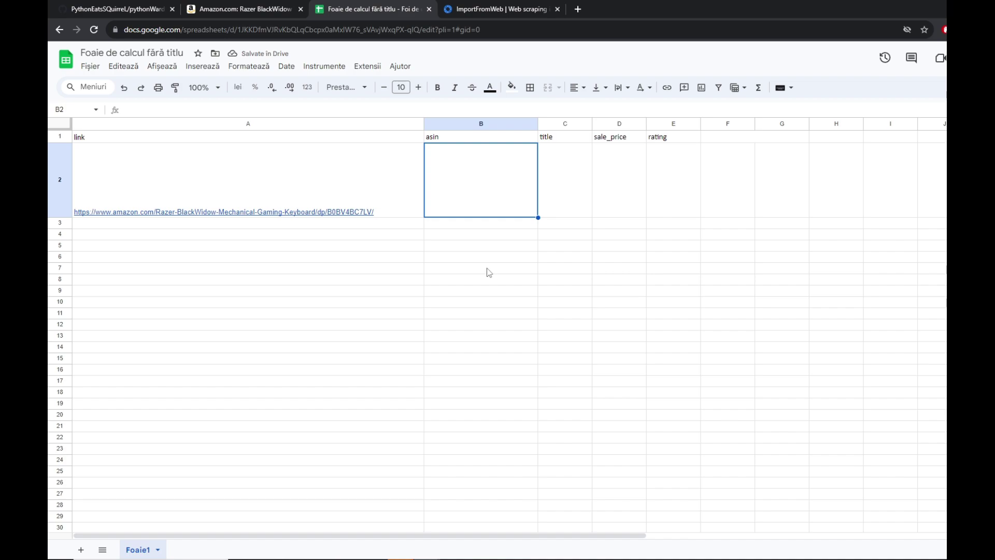
type("=I")
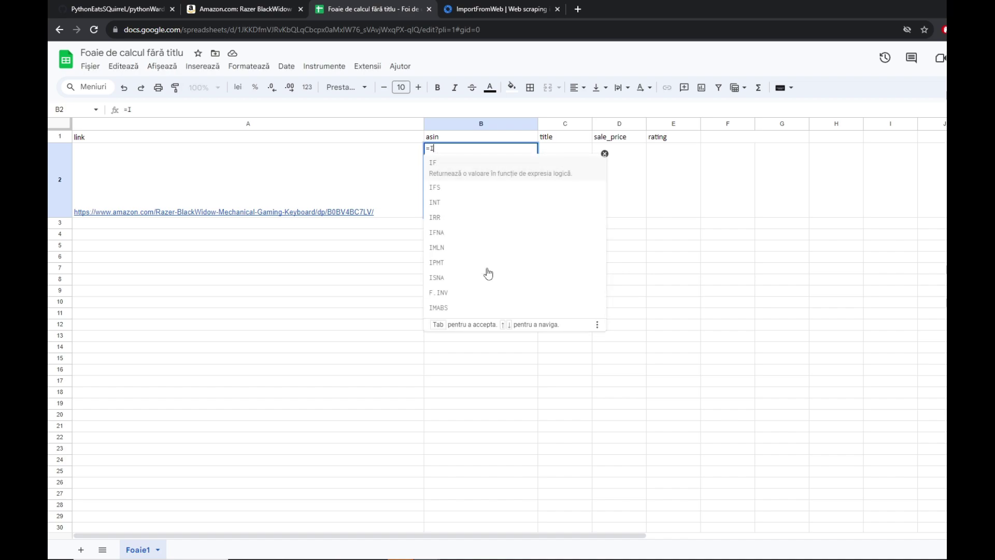
type("MPORTFR")
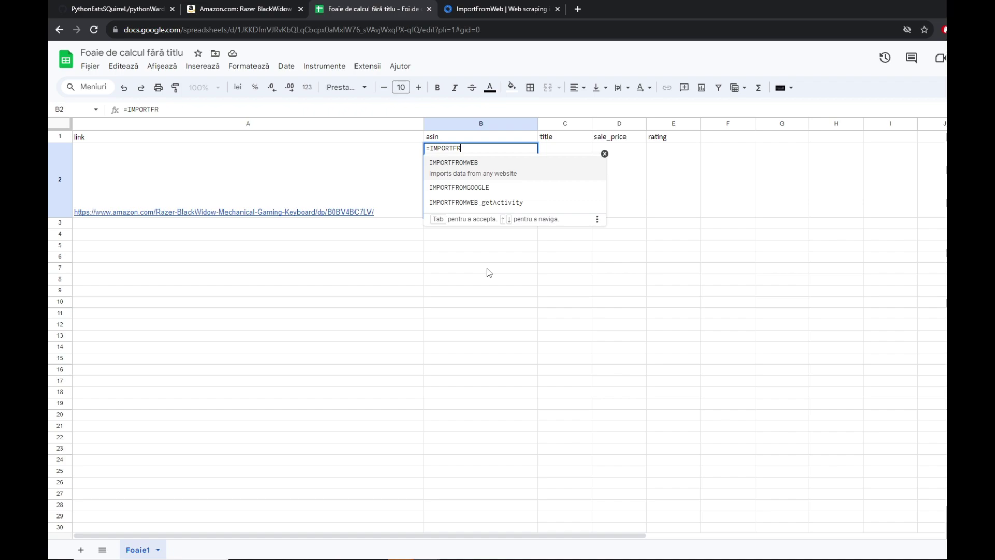
left_click(456, 175)
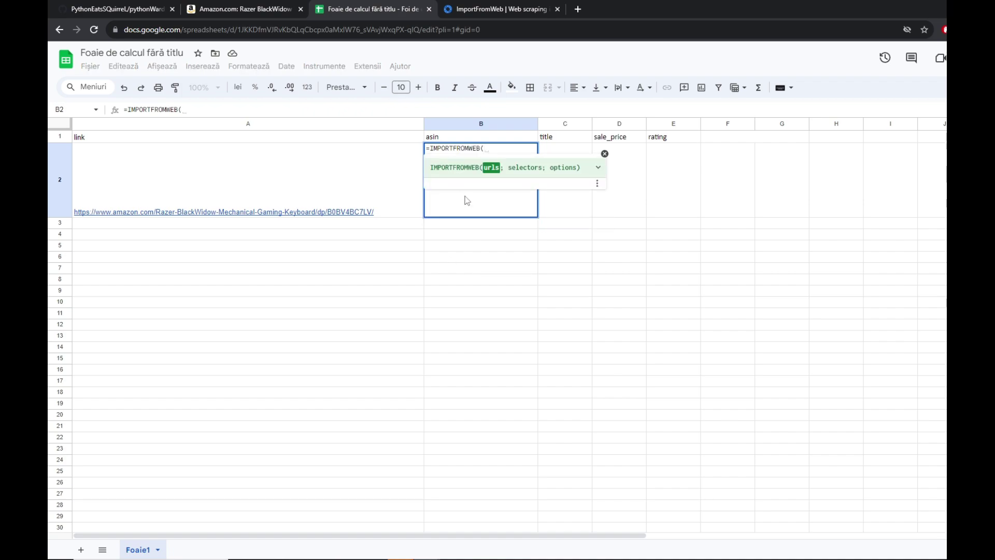
left_click(375, 197)
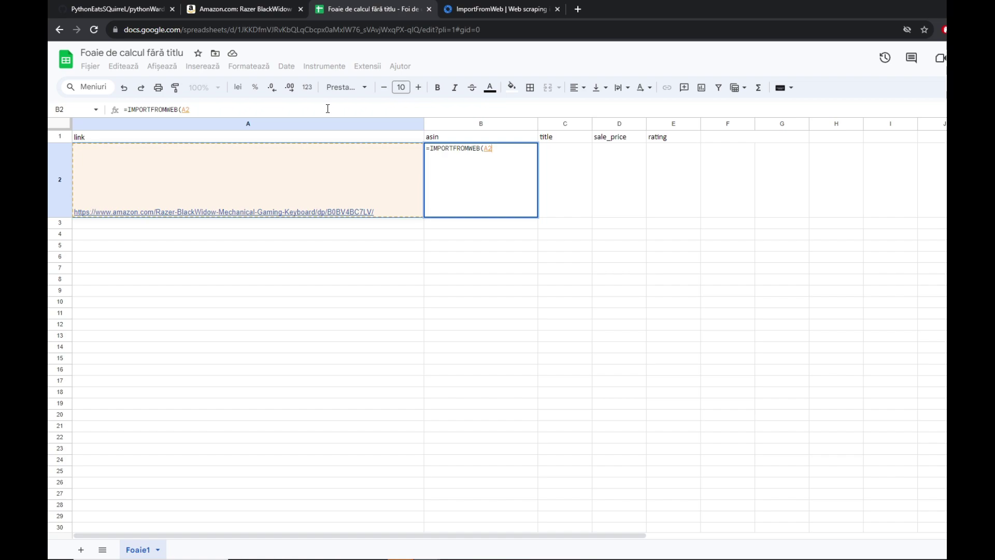
type(";B1:E1")
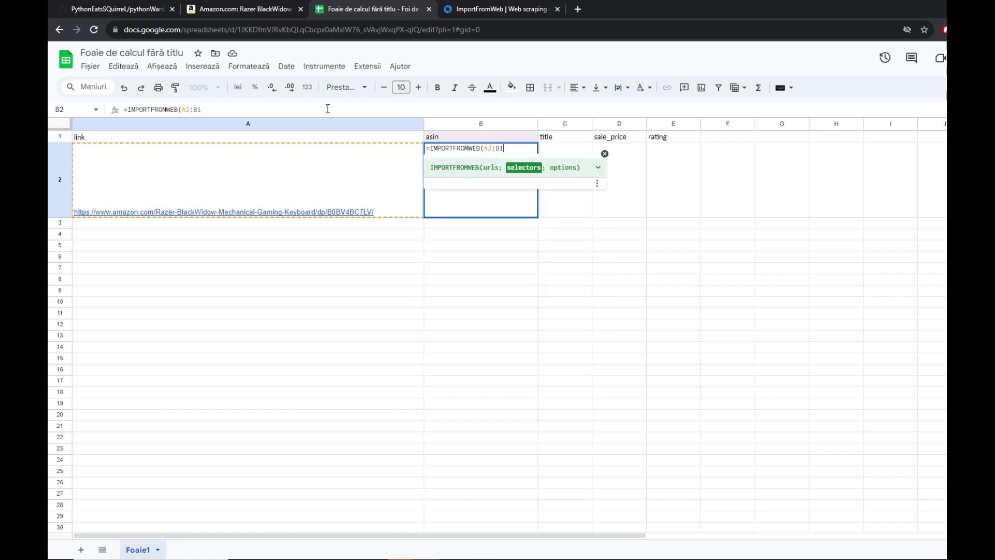
type(")")
key("Return")
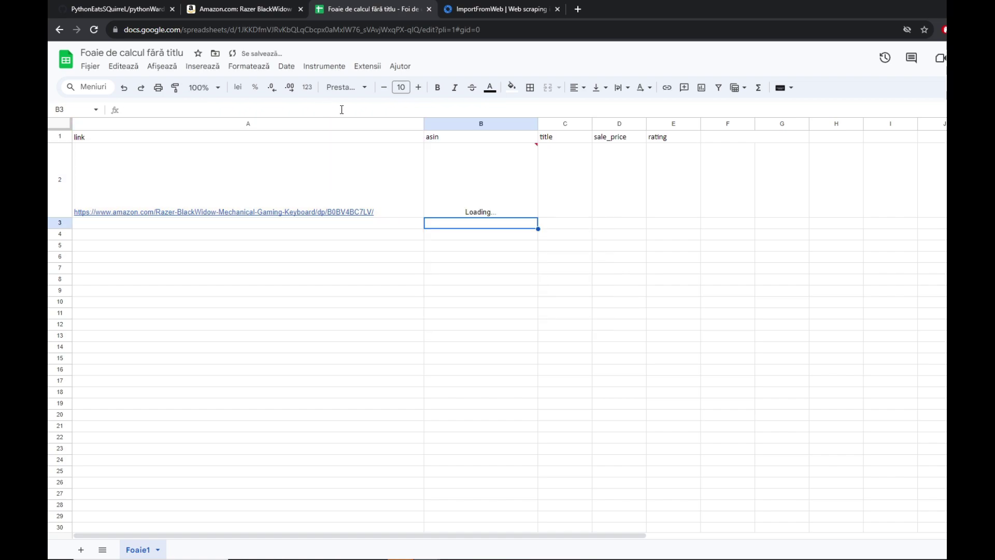
- Enter =IMPORTFROMWEB(A2,C1) in C2 for the title, then re-enter it to clear the #ERROR!
left_click(571, 180)
type("=I")
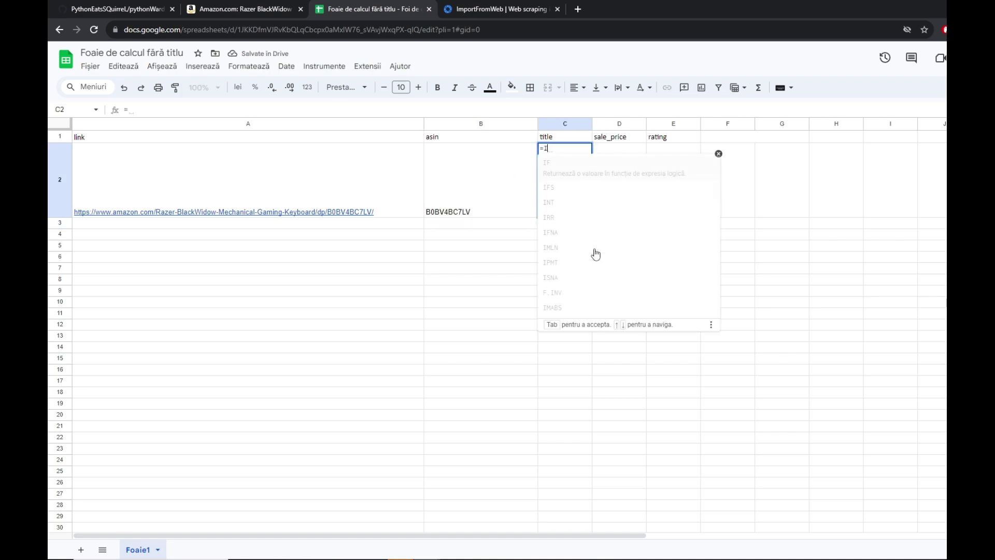
type("MPORT")
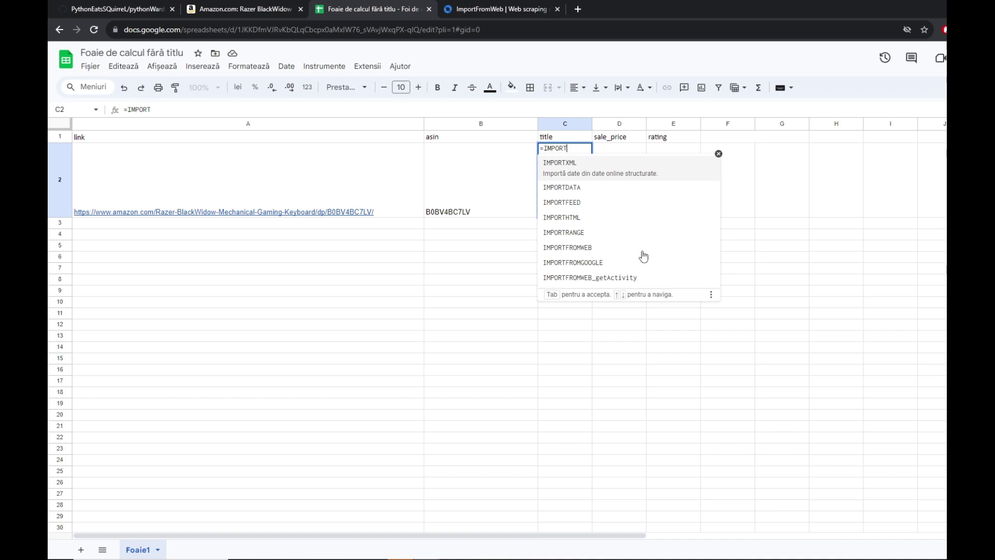
left_click(645, 253)
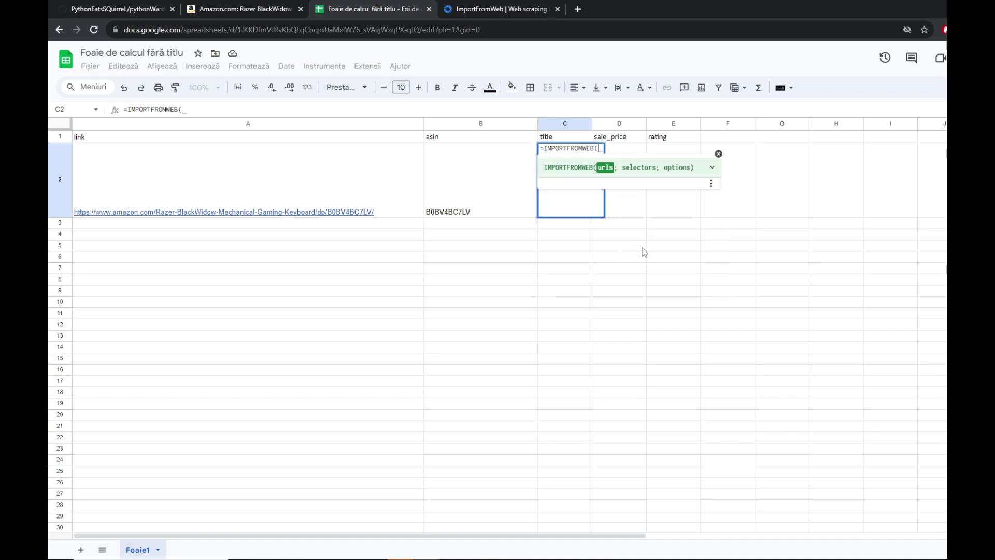
left_click(289, 187)
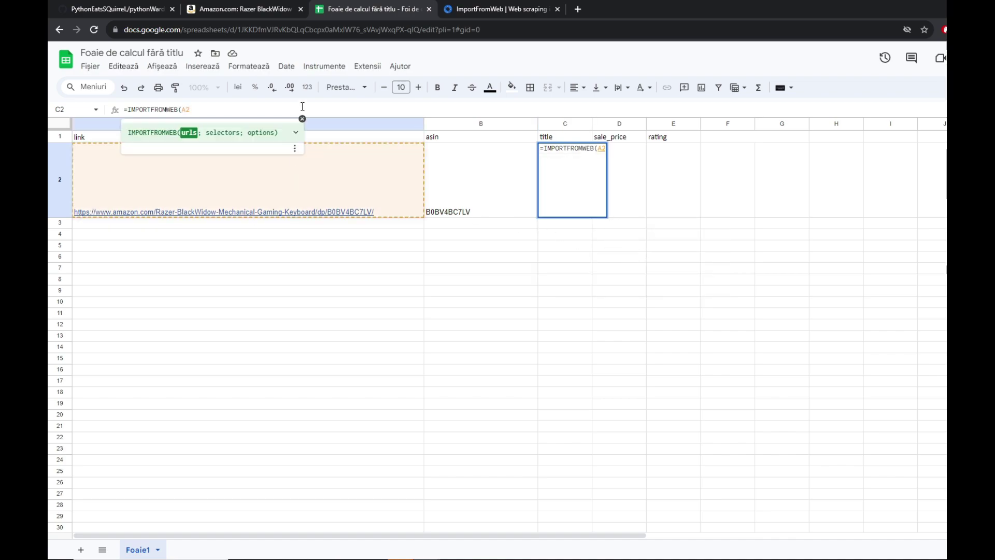
type(",")
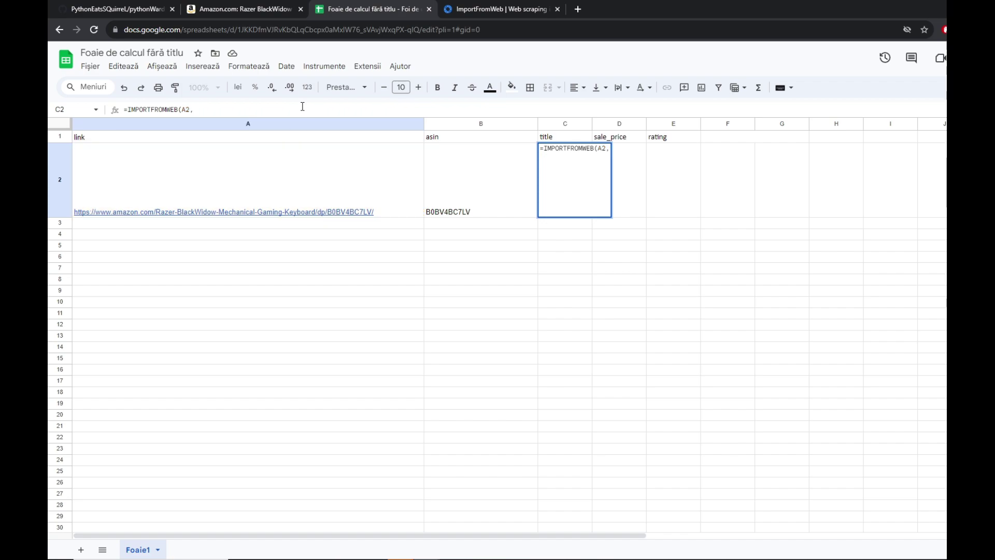
type("C1")
key("Return")
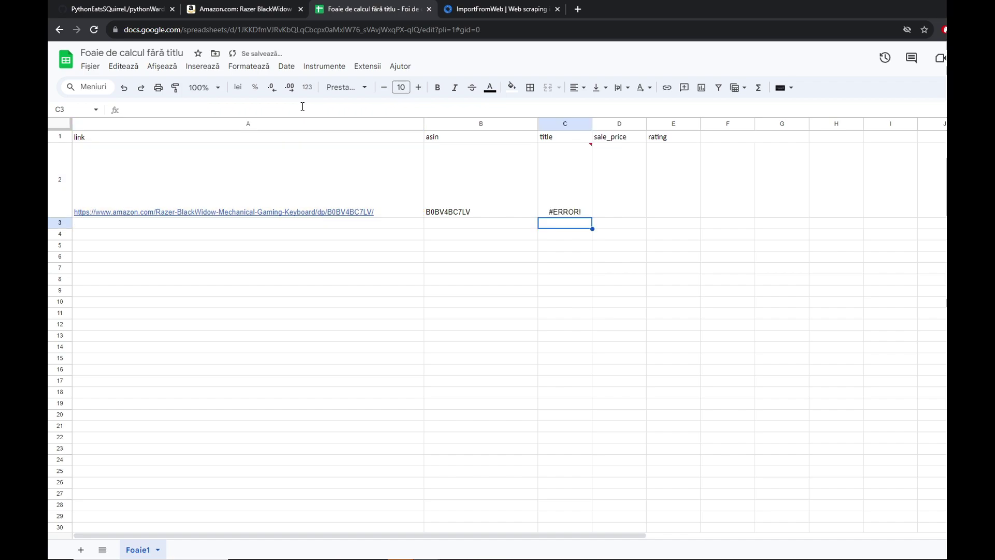
left_click(581, 175)
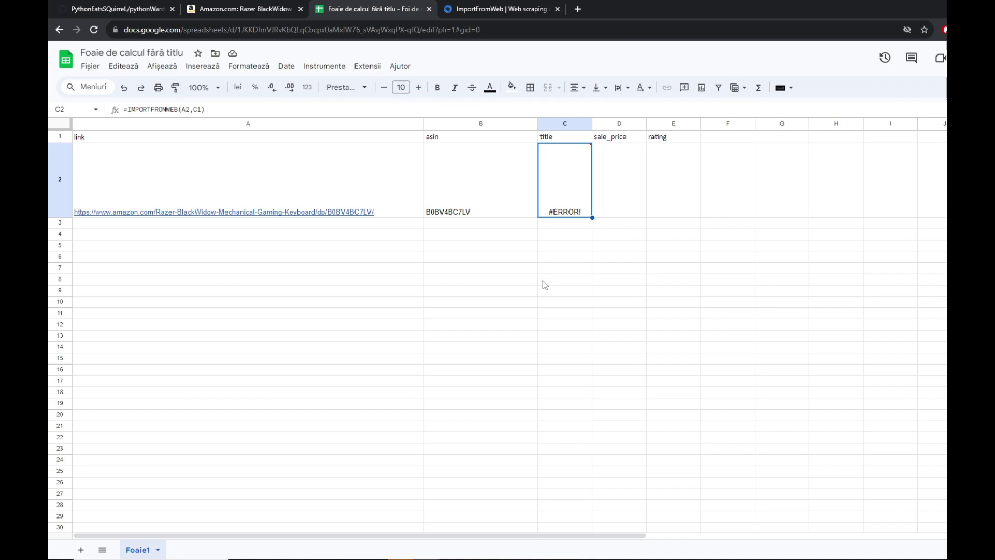
left_click(193, 109)
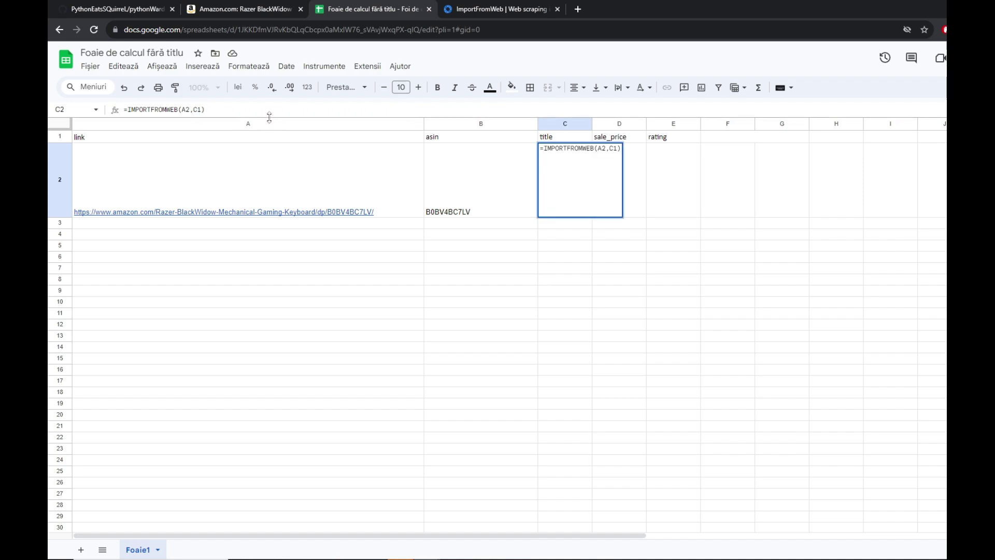
type(";")
key("Return")
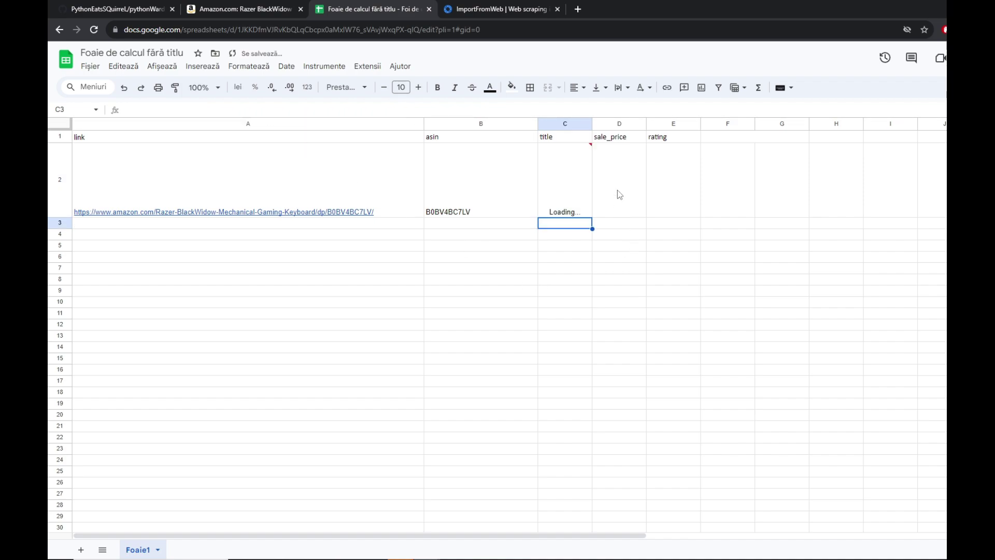
- Enter =IMPORTFROMWEB(A2;D1) in D2 so it returns the sale price 229.99
left_click(617, 179)
type("=I")
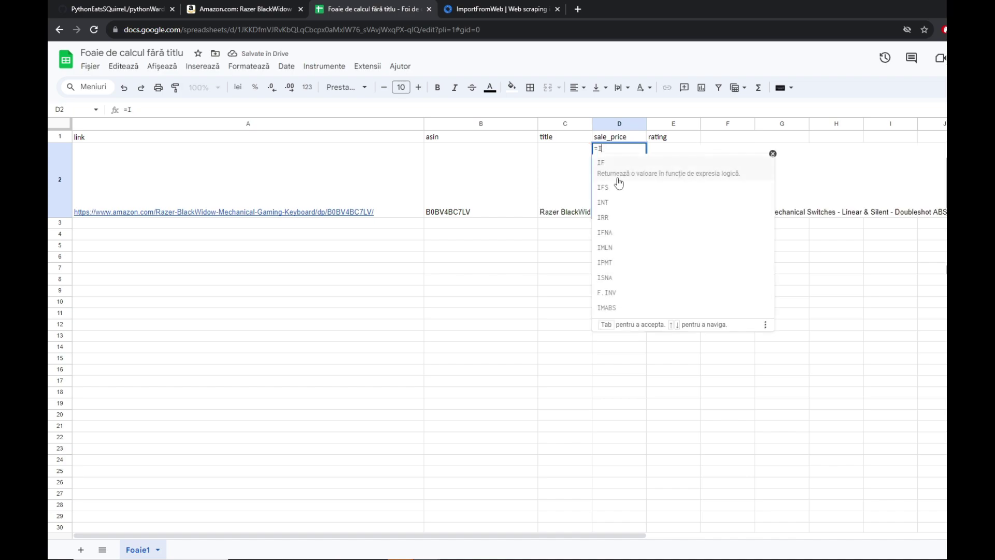
type("MPOR")
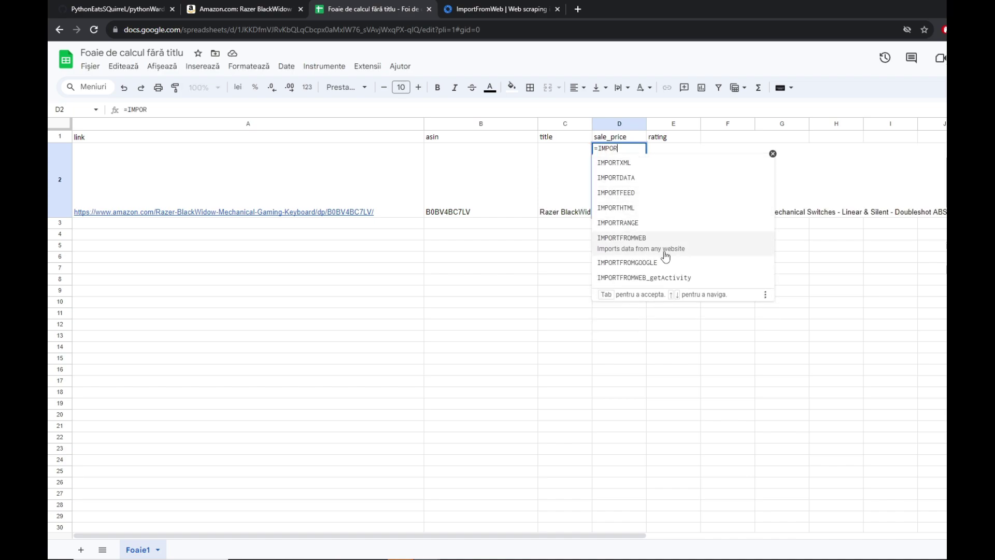
left_click(666, 252)
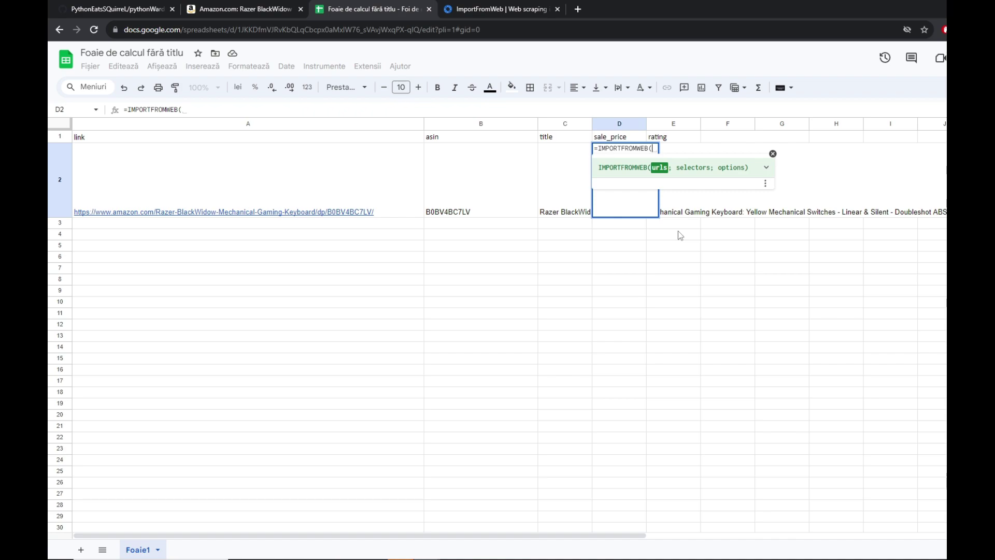
type("A2")
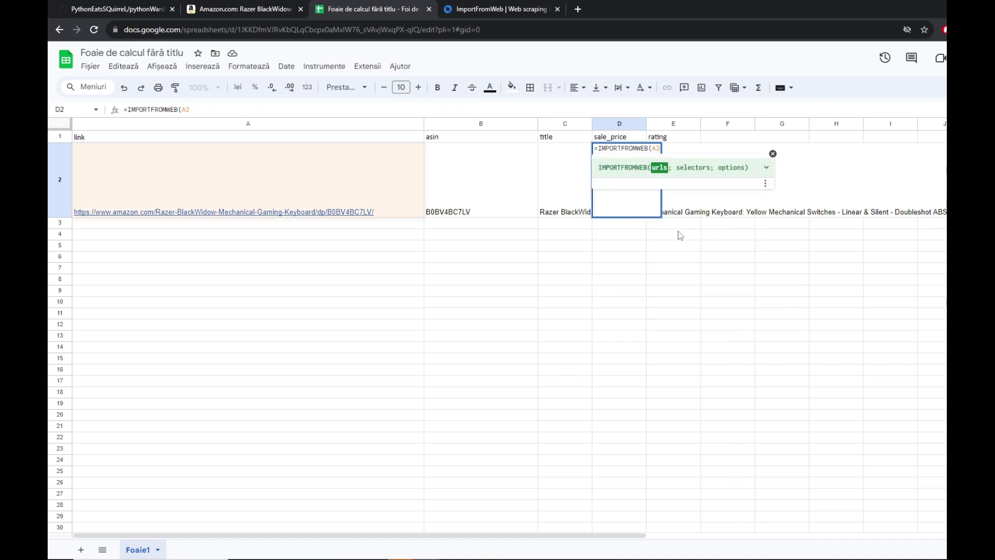
type(";D1")
key("Return")
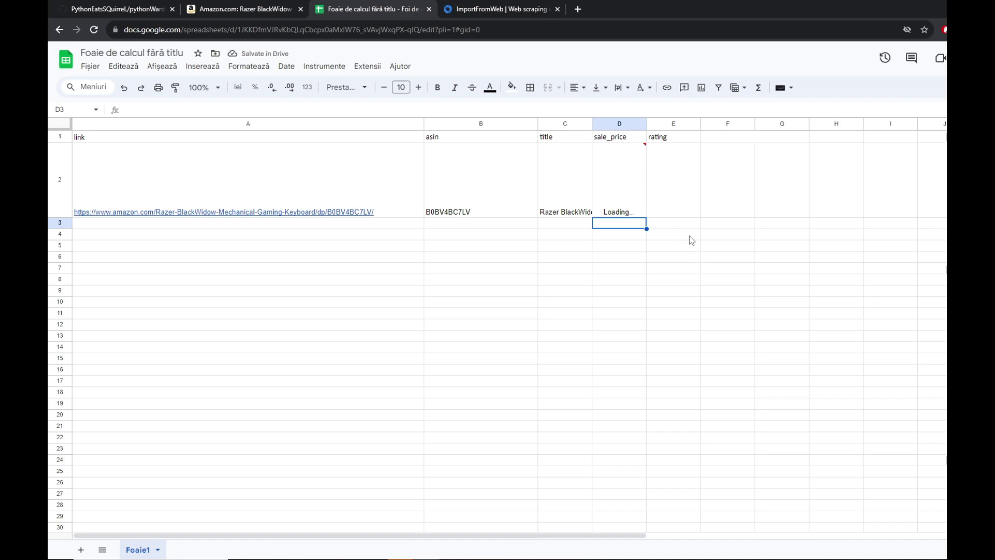
left_click(667, 197)
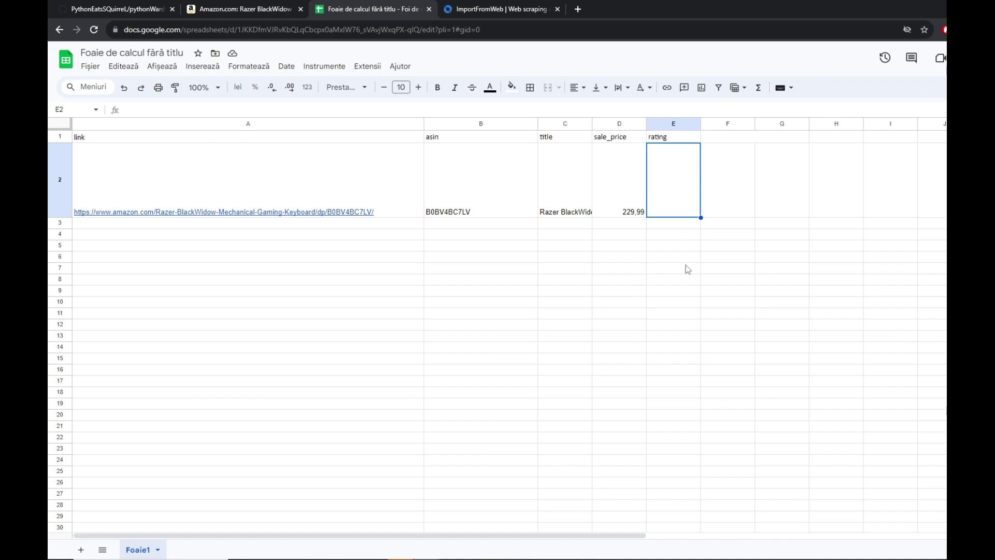
- Enter =IMPORTFROMWEB(A2;E1) in E2 for the 4.5 rating, then return to the Razer Amazon page
type("=IMPORT")
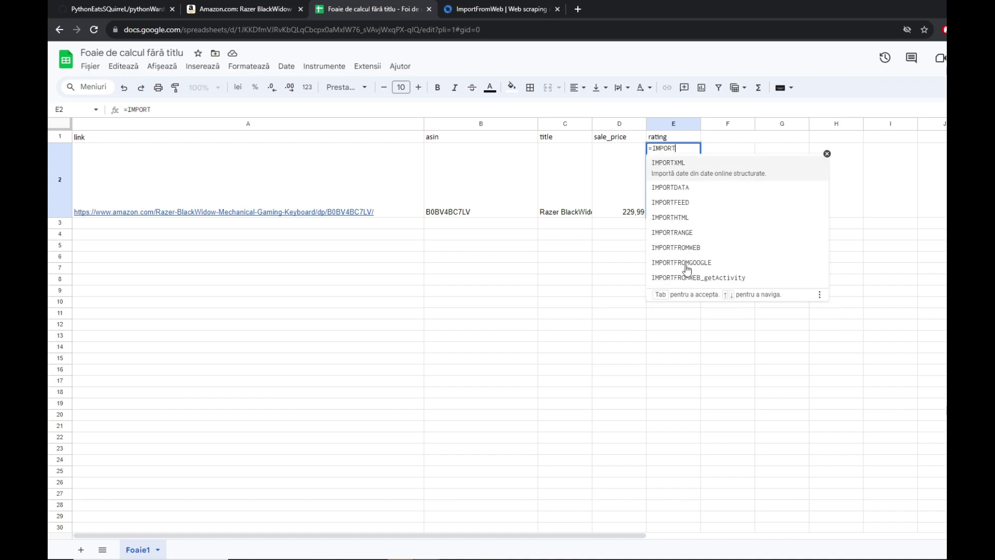
left_click(686, 263)
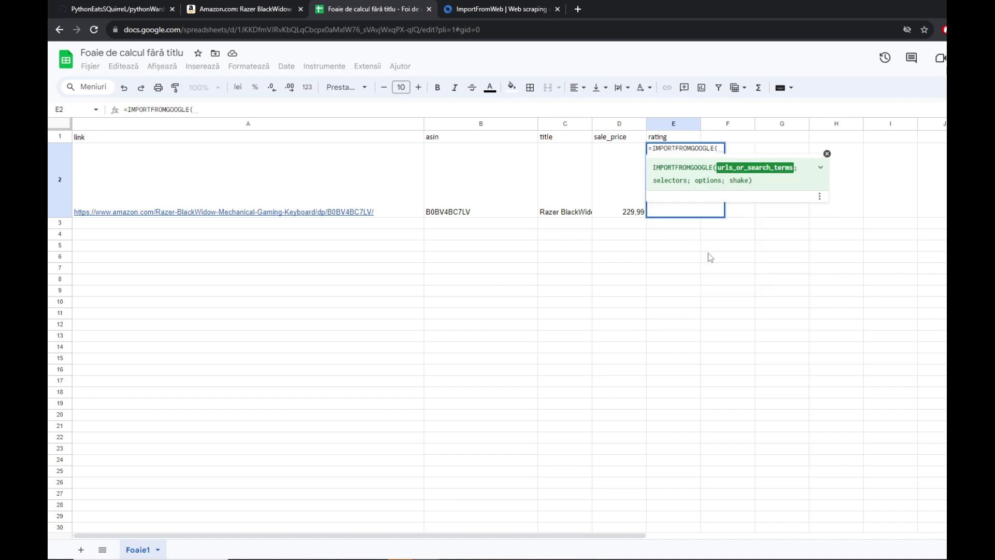
key("BackSpace")
key("BackSpace")
key("BackSpace")
key("BackSpace")
key("BackSpace")
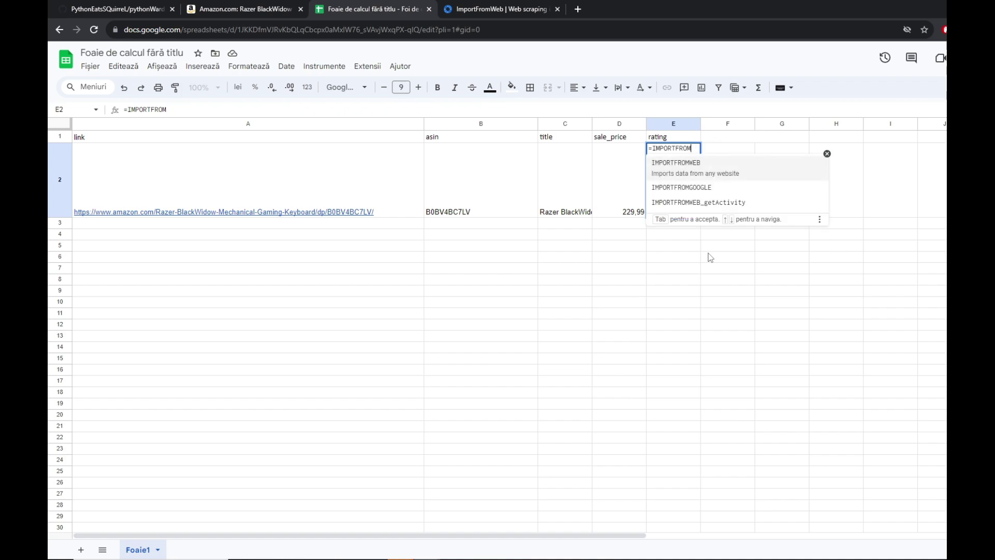
type("WEB(")
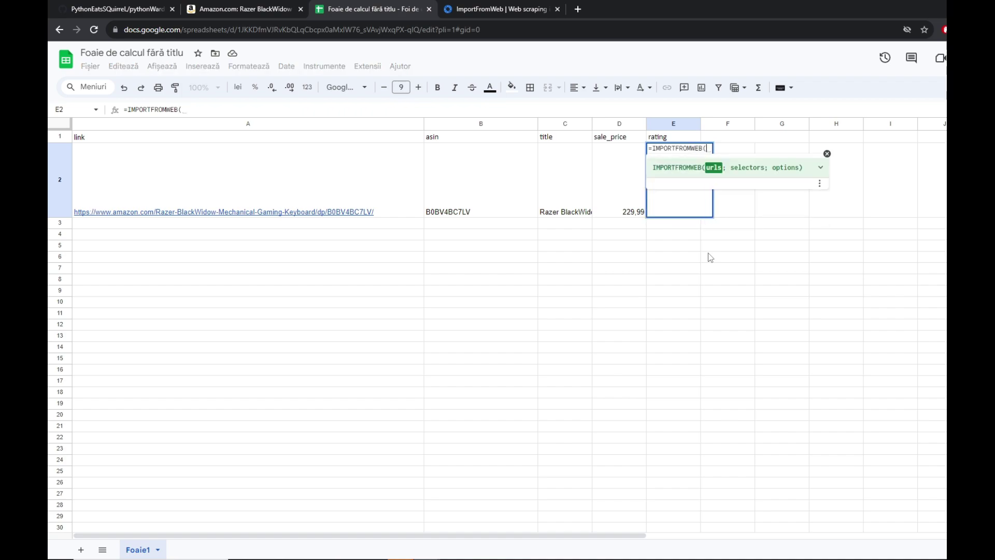
type("A2")
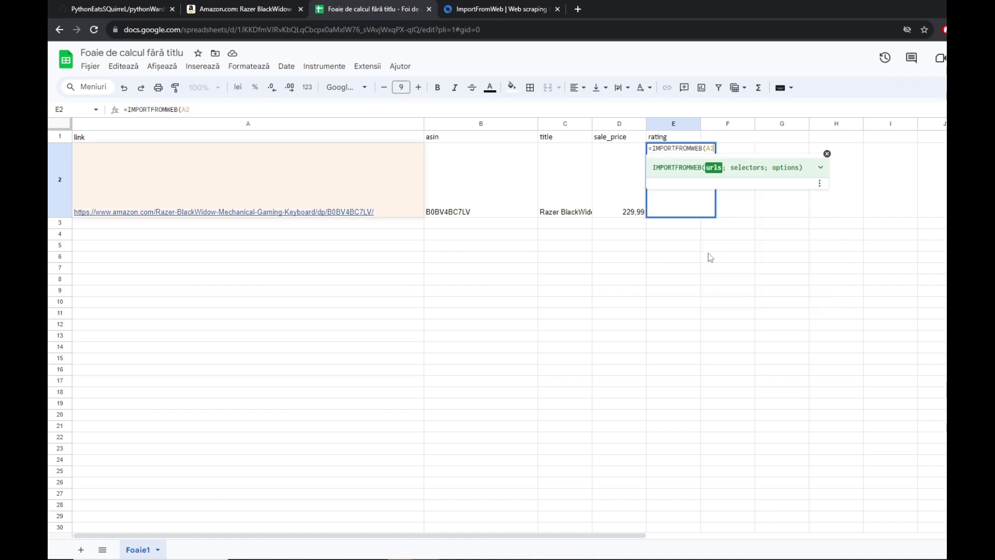
type(",")
key("BackSpace")
type(";")
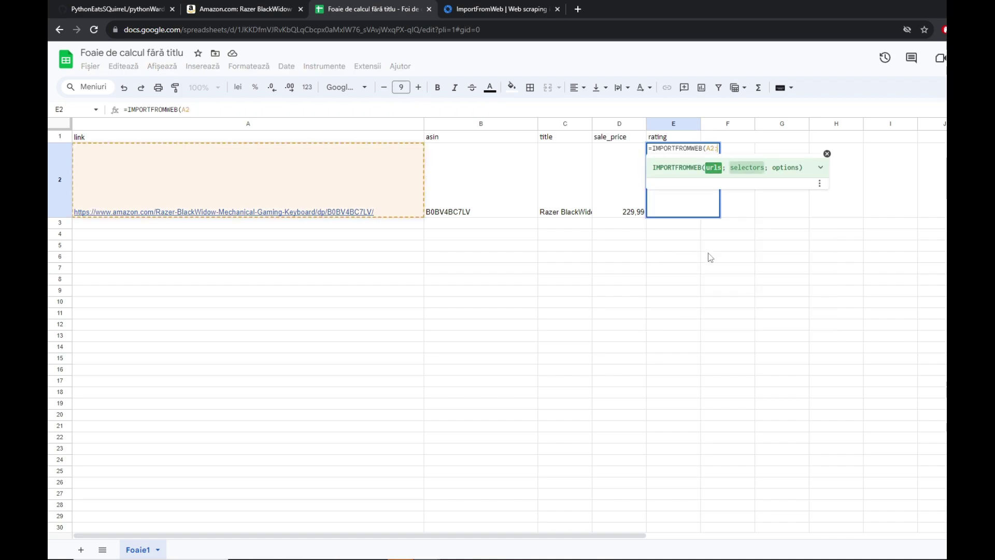
type("E1")
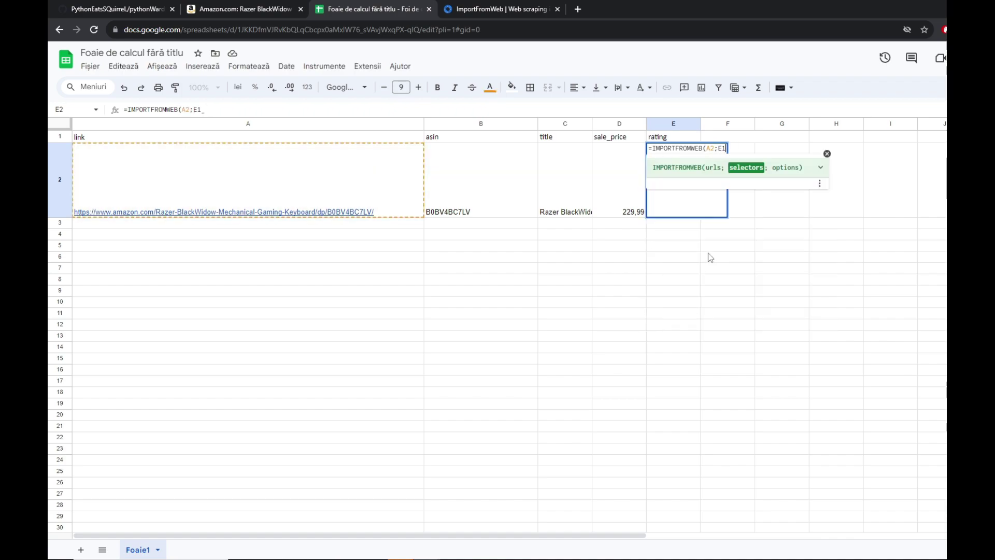
key("Return")
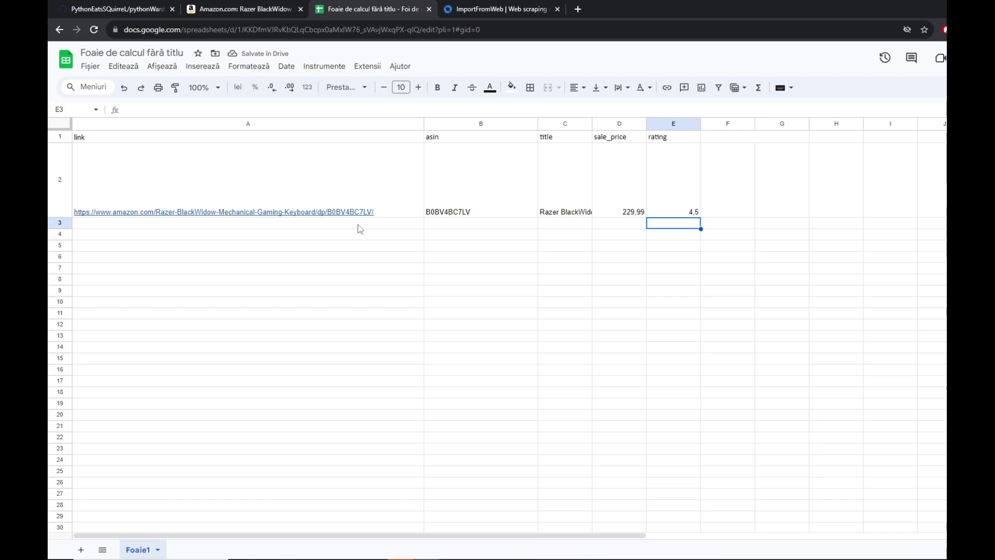
key("ctrl+shift+Tab")
scroll(528, 244, "down", 2)
- Open the ROCCAT Magma Mini product page and copy its short dp/B0BQ7DLR2V link
scroll(528, 244, "down", 4)
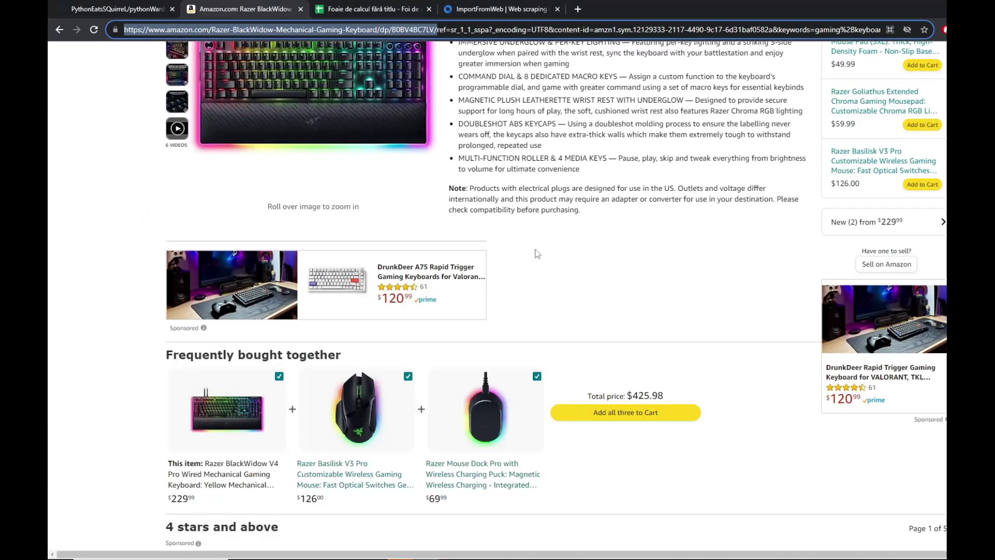
scroll(466, 233, "down", 6)
left_click(645, 229)
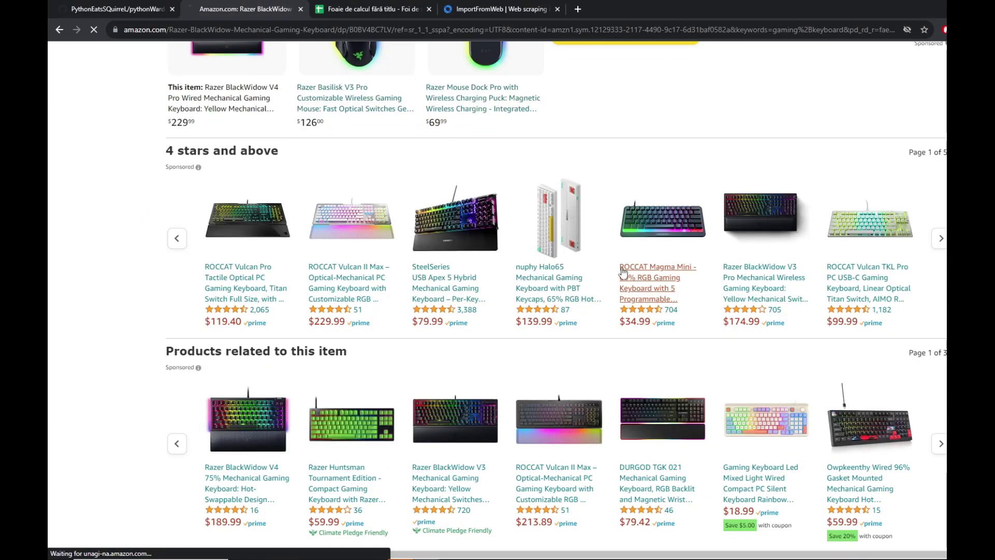
left_click(383, 31)
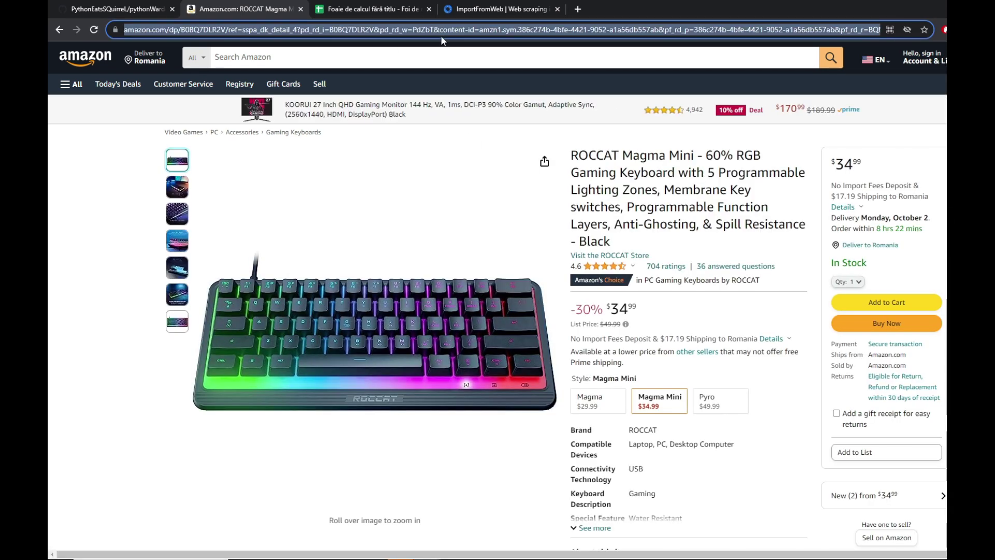
left_click(351, 28)
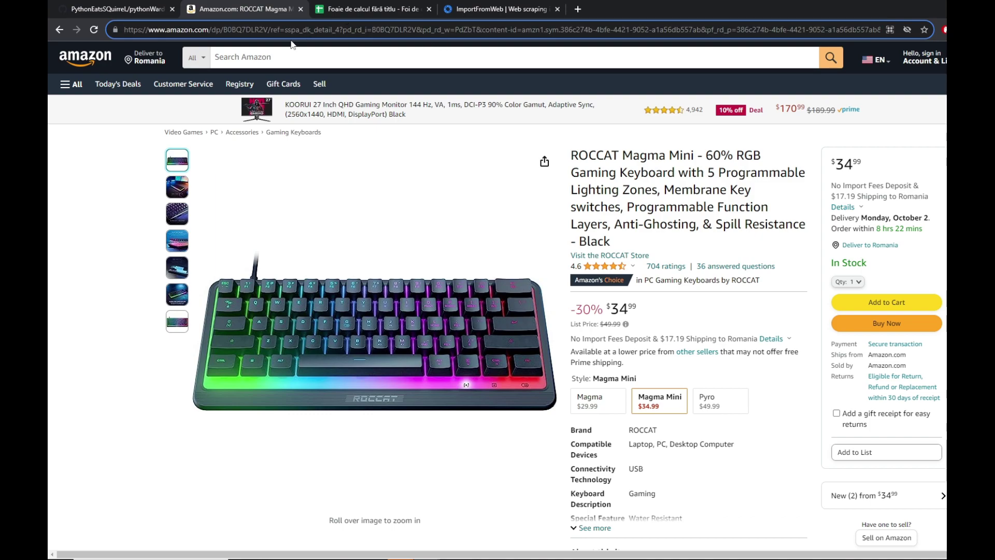
left_click_drag(391, 29, 124, 30)
key("ctrl+c")
left_click(361, 7)
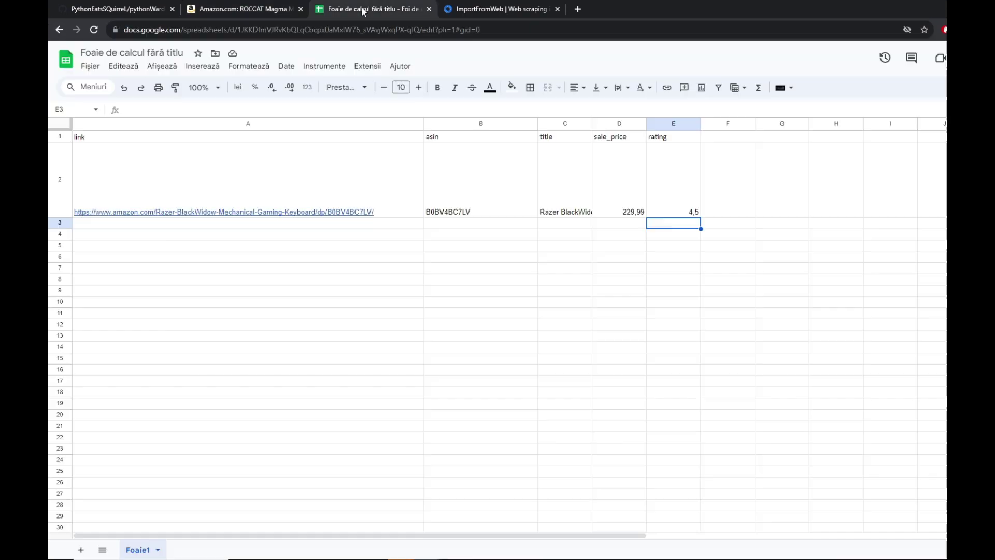
- Paste the ROCCAT Magma Mini link into cell A3
left_click(198, 224)
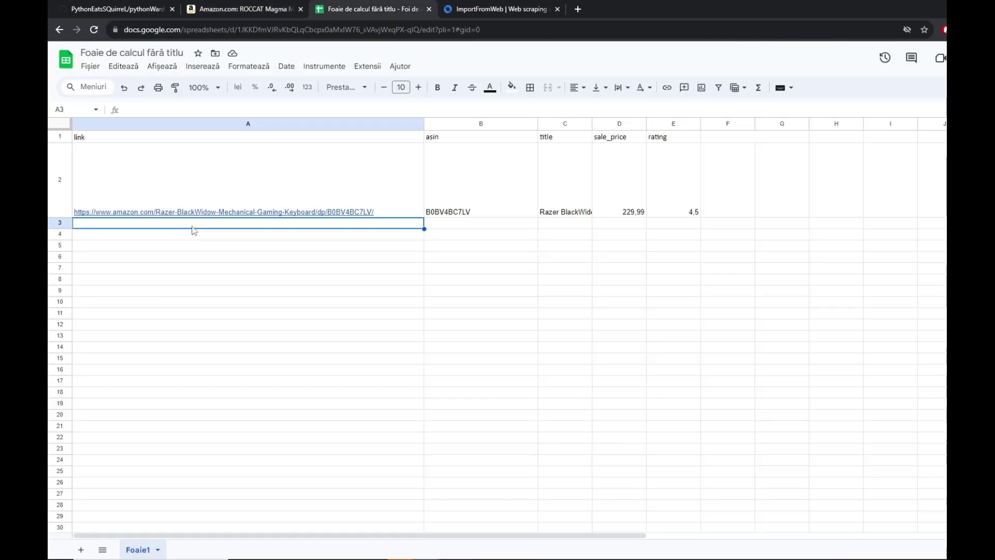
left_click(241, 109)
key("ctrl+v")
left_click(421, 301)
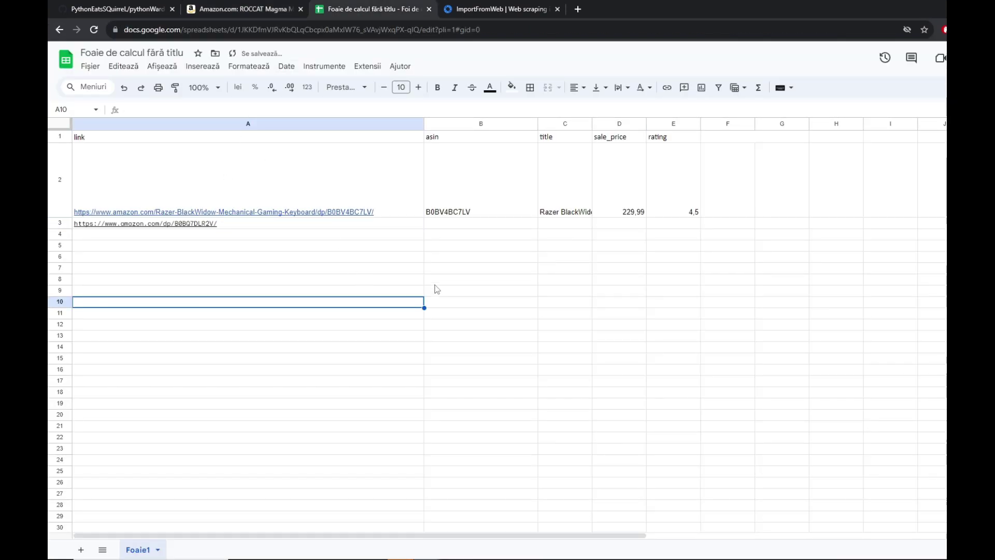
- Fill the asin formula from B2 down into B3 and re-enter it
left_click(441, 213)
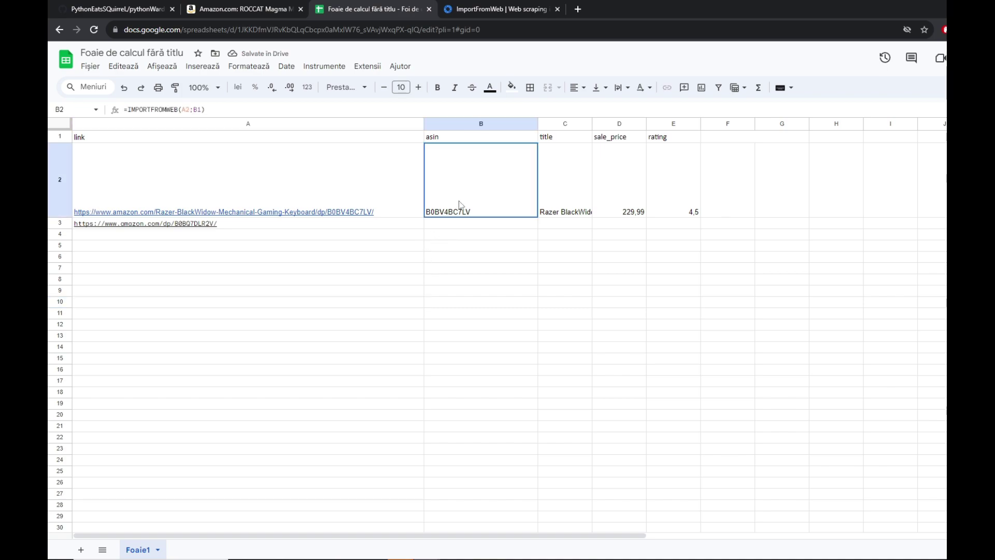
left_click_drag(537, 218, 530, 230)
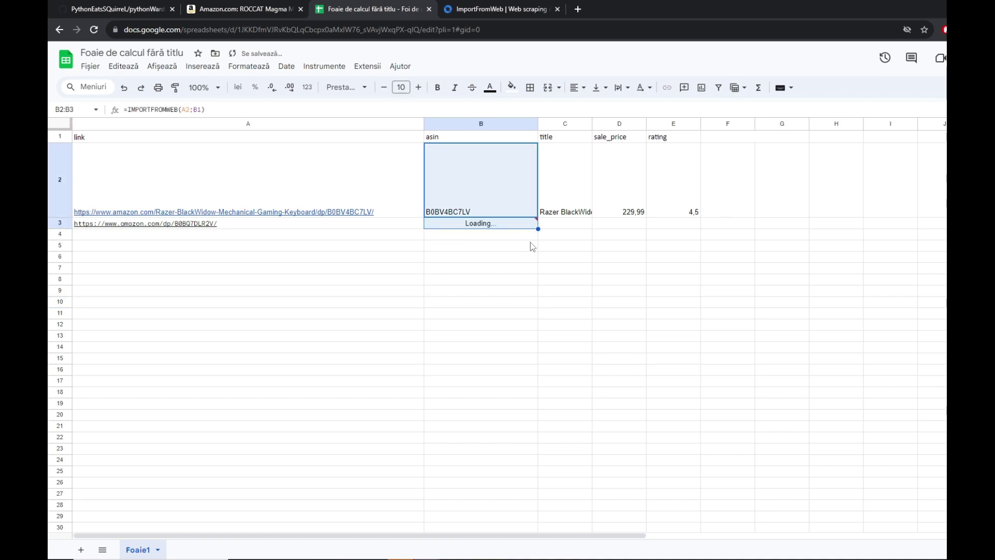
left_click(508, 223)
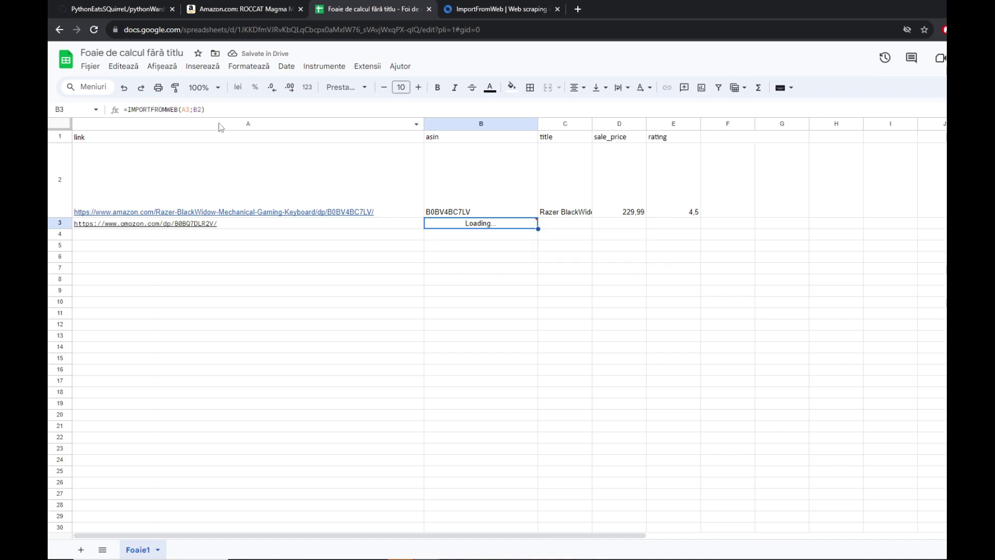
left_click(203, 110)
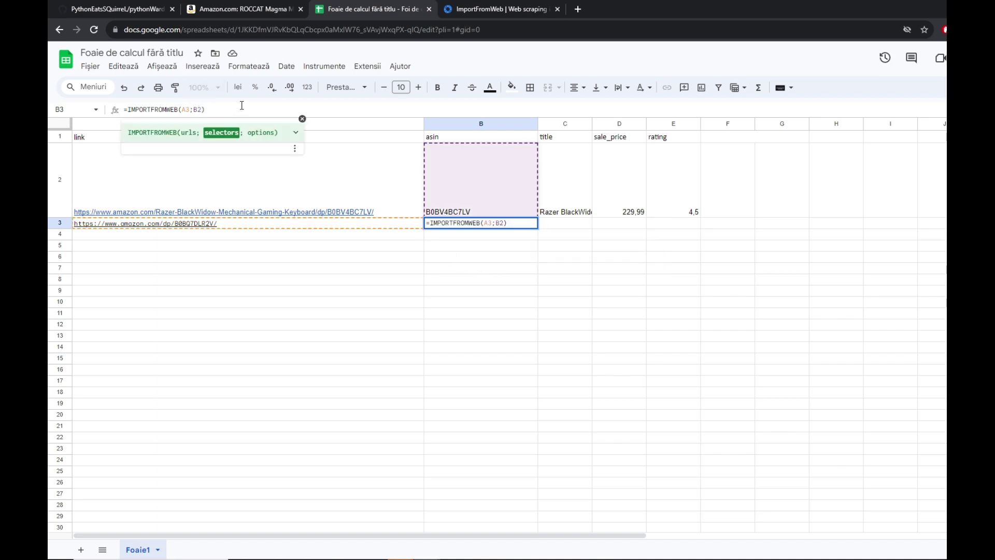
type("1")
key("Return")
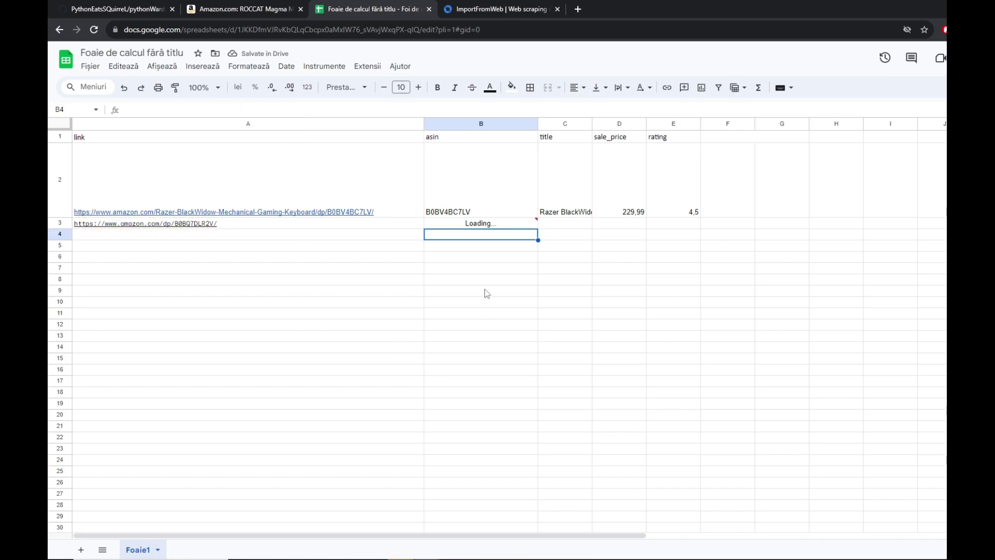
- Check B3 until it returns the ROCCAT ASIN B0BQ7DLR2V
left_click(502, 226)
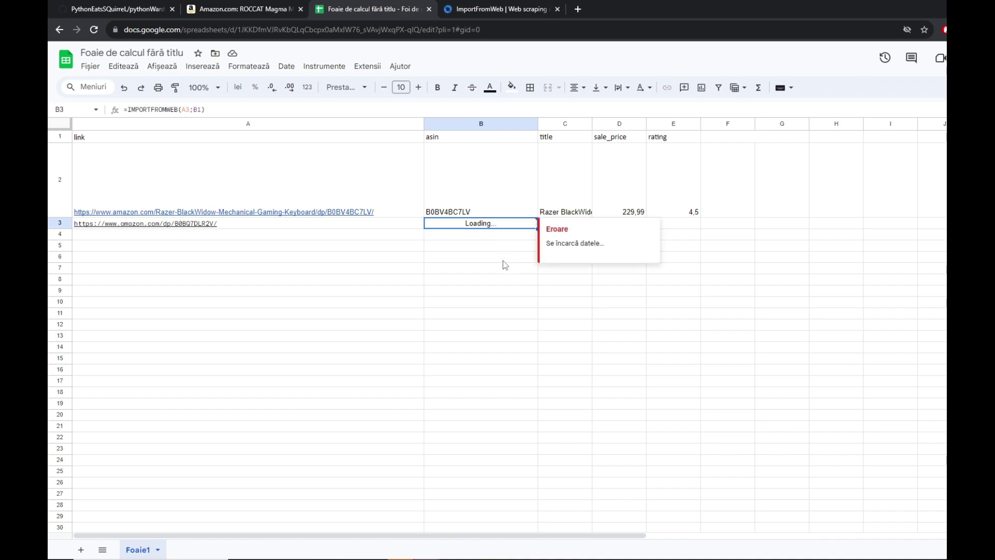
left_click(495, 277)
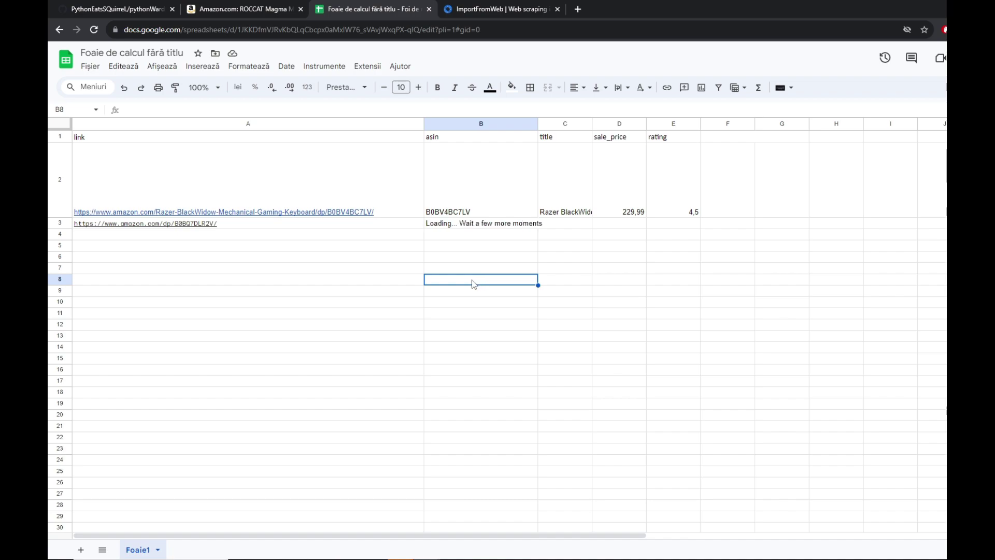
left_click(379, 226)
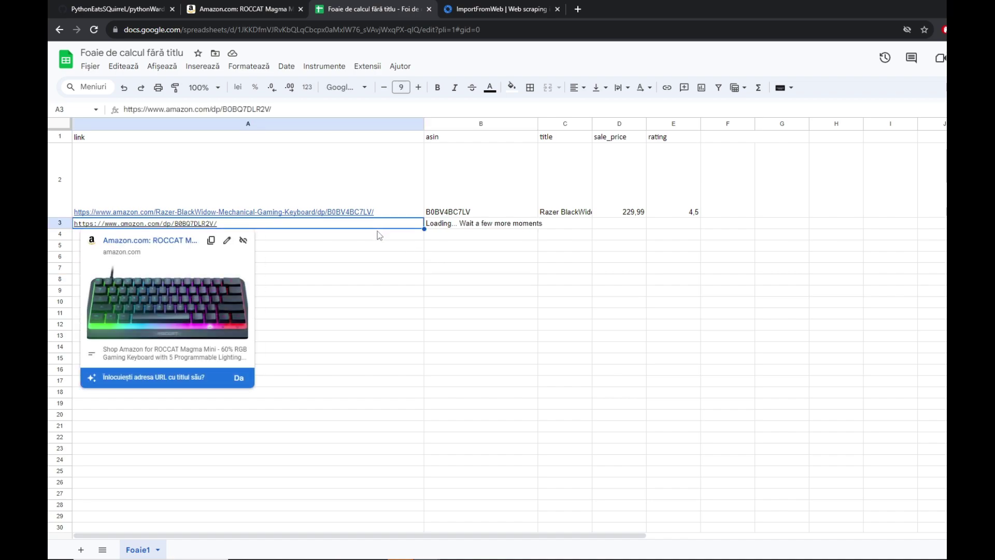
left_click(384, 256)
left_click(465, 225)
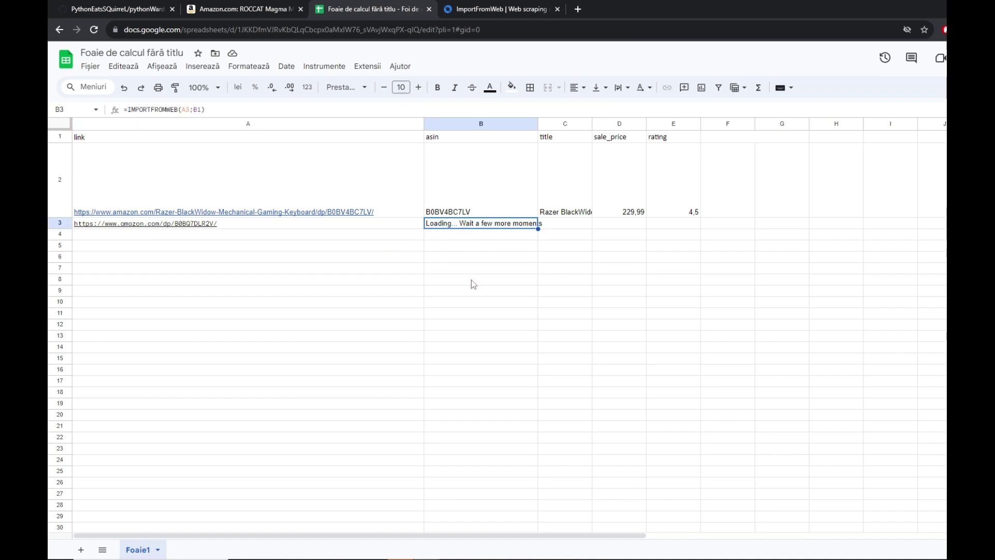
left_click(496, 269)
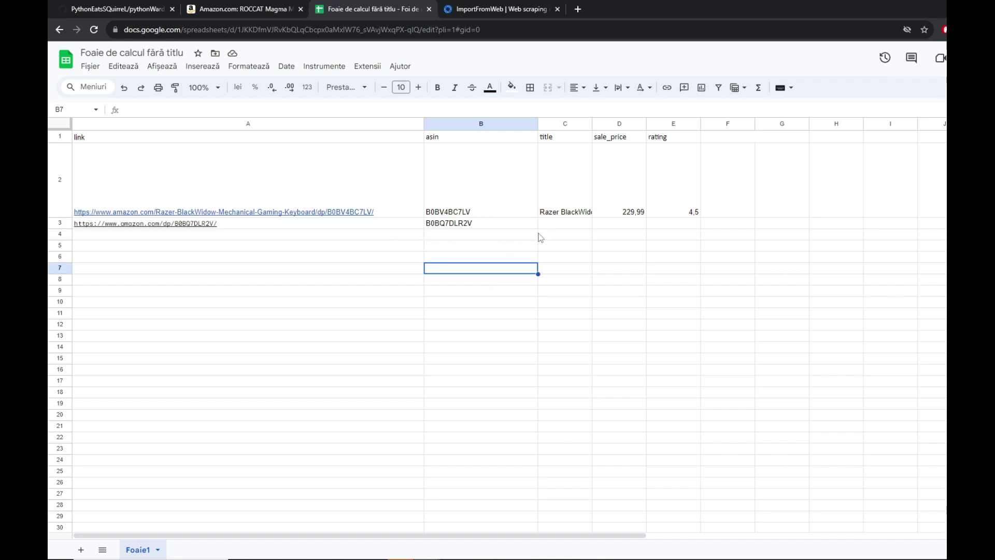
left_click(558, 222)
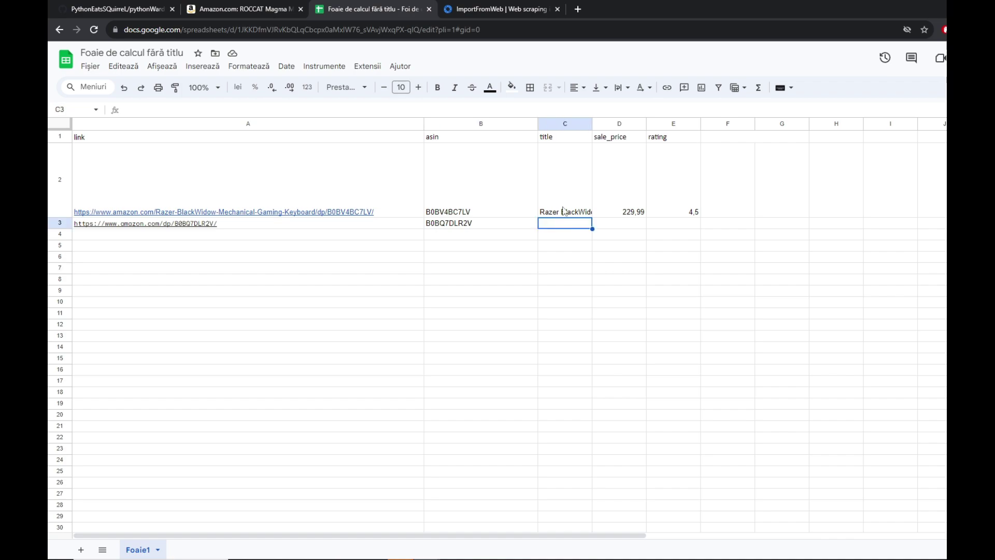
- Fill the title formula from C2 down to C3 and re-enter it
left_click(565, 210)
left_click_drag(592, 217, 592, 226)
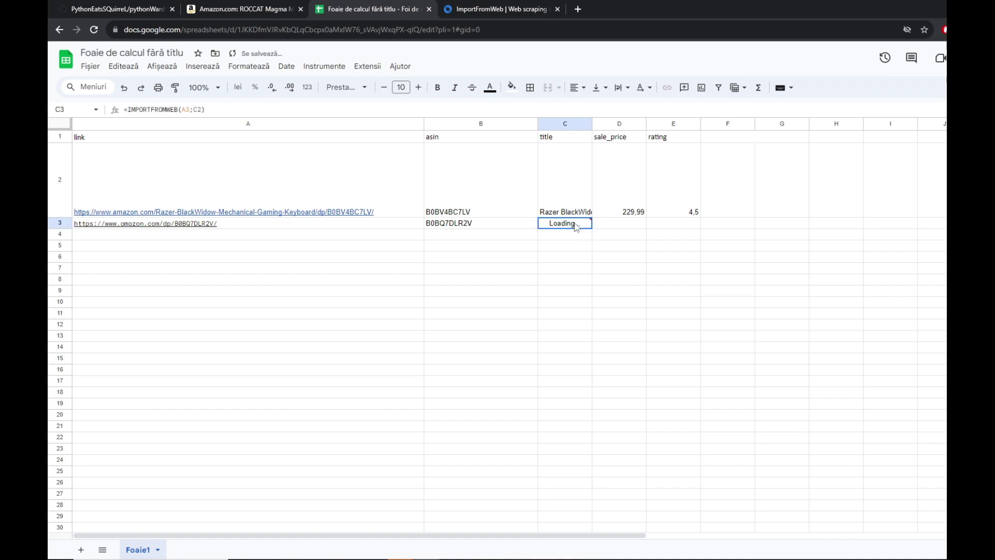
left_click(202, 108)
key("Return")
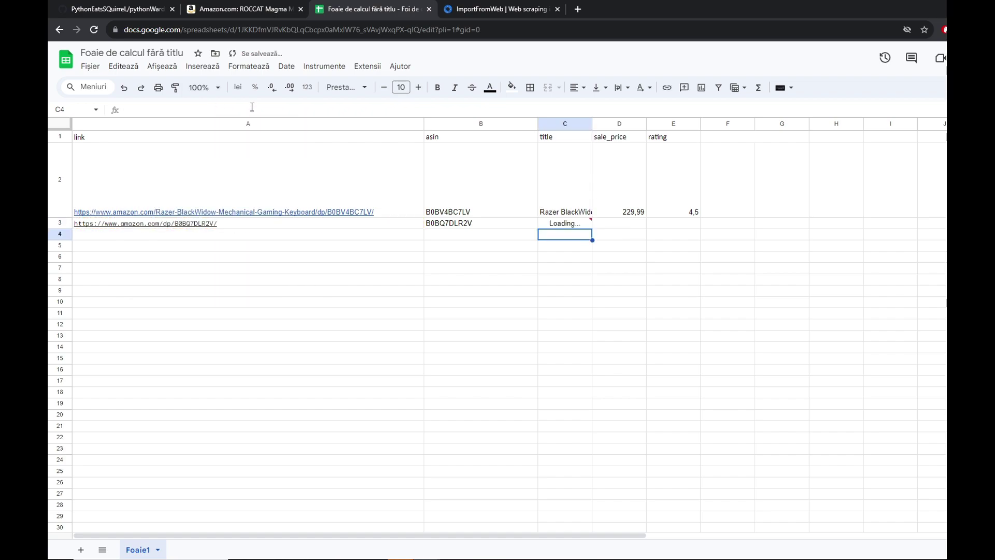
- Copy the sale_price and rating formulas into D3:E3, re-enter both, and widen column C
left_click_drag(612, 184, 672, 210)
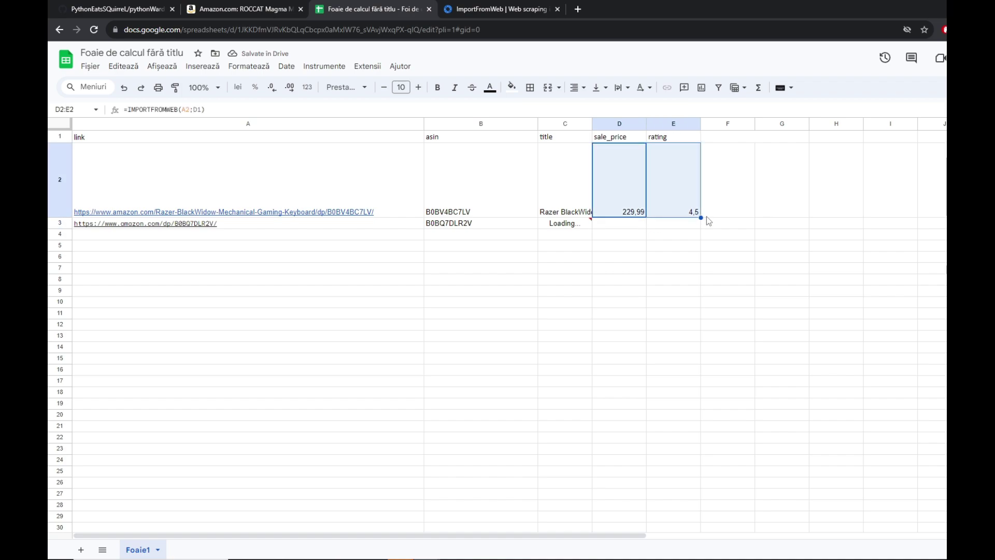
left_click_drag(700, 217, 700, 224)
left_click(630, 226)
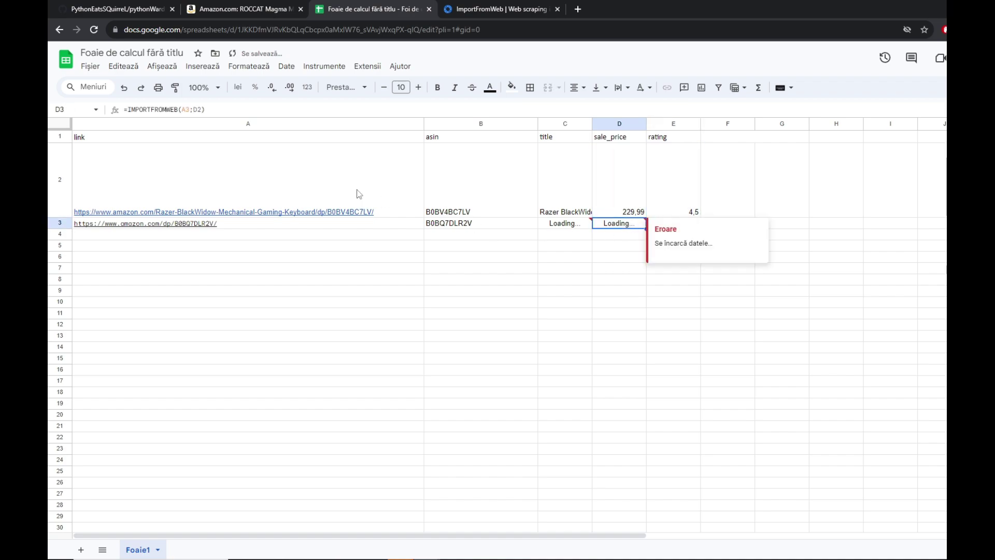
left_click(252, 109)
key("Return")
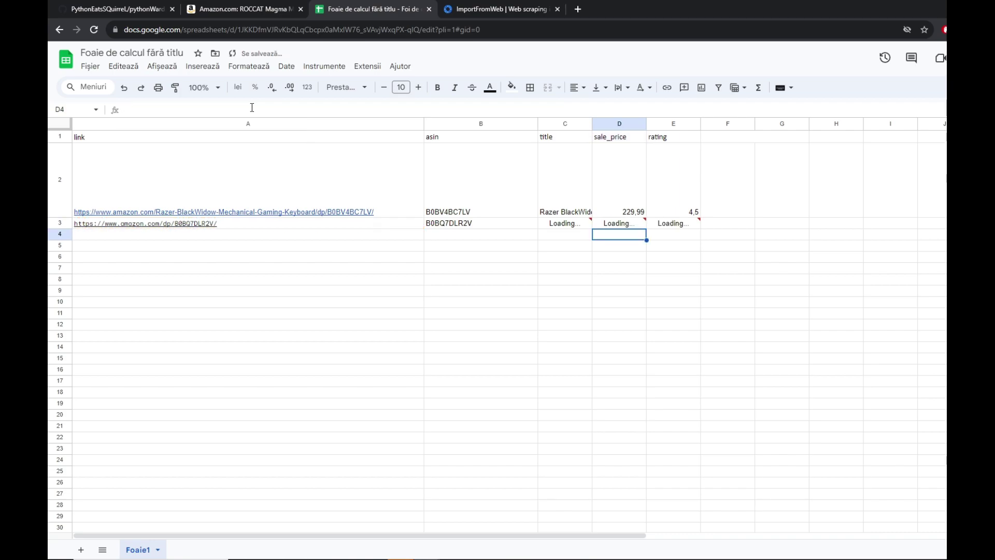
left_click(674, 224)
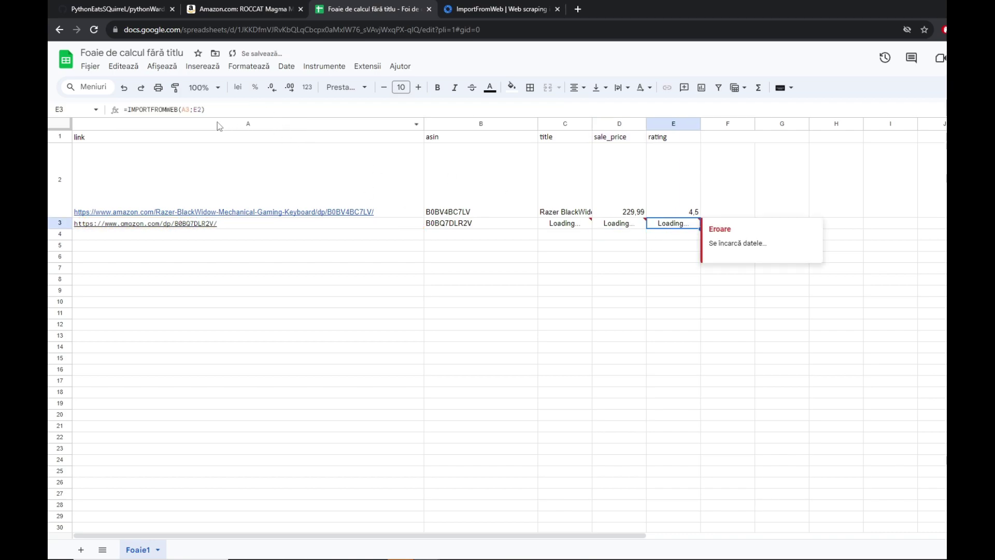
left_click(206, 111)
key("Return")
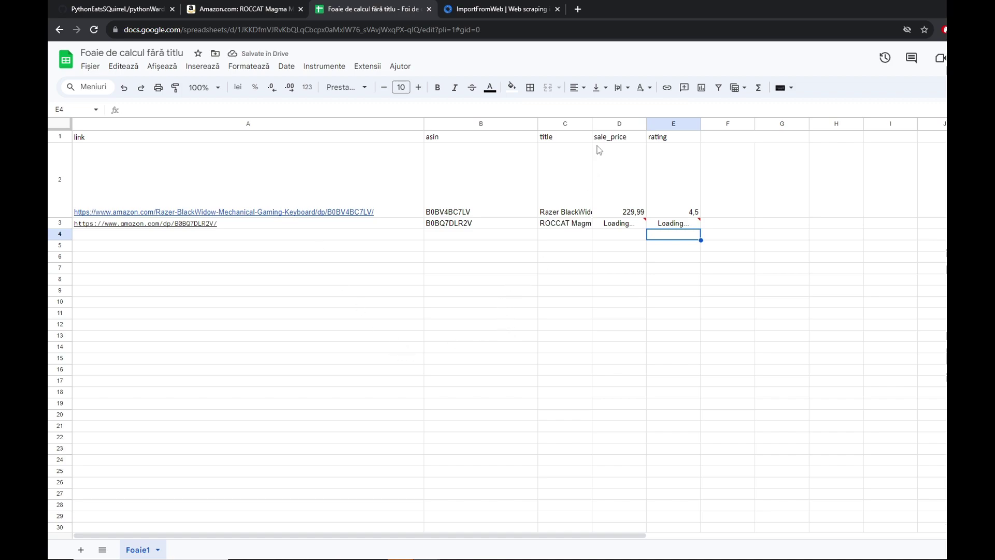
left_click_drag(592, 124, 757, 124)
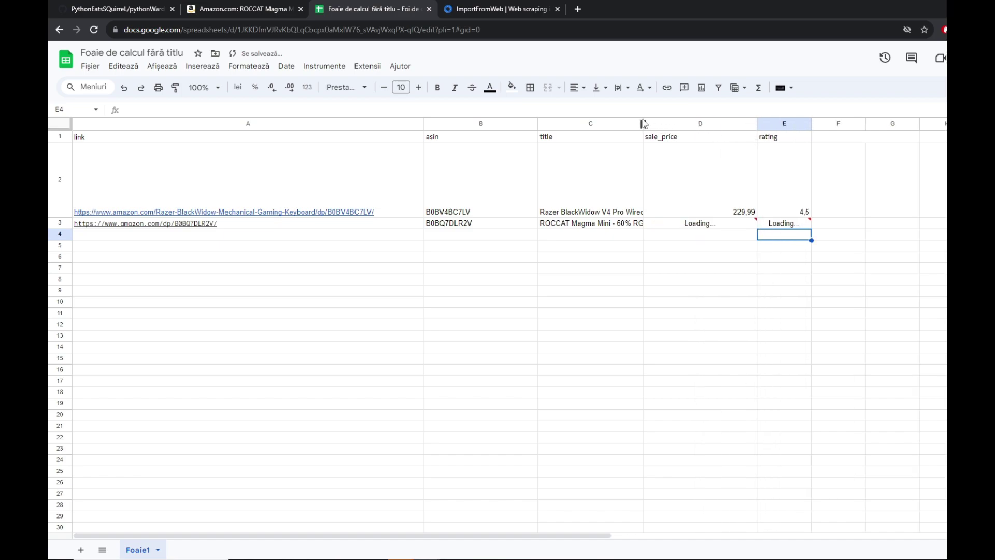
- Widen column C further so both full product titles show, then check the A3 link
left_click_drag(643, 124, 847, 138)
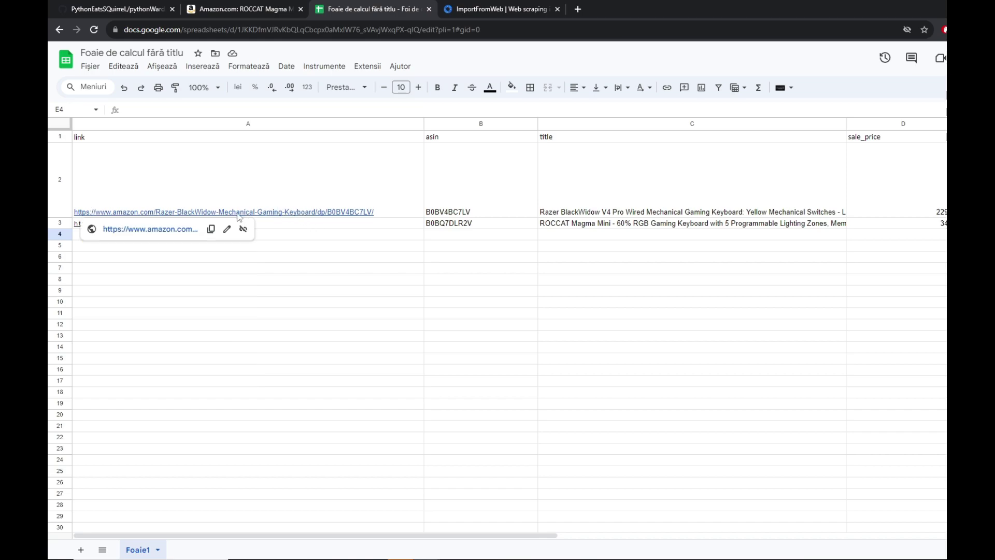
left_click(399, 206)
left_click(383, 227)
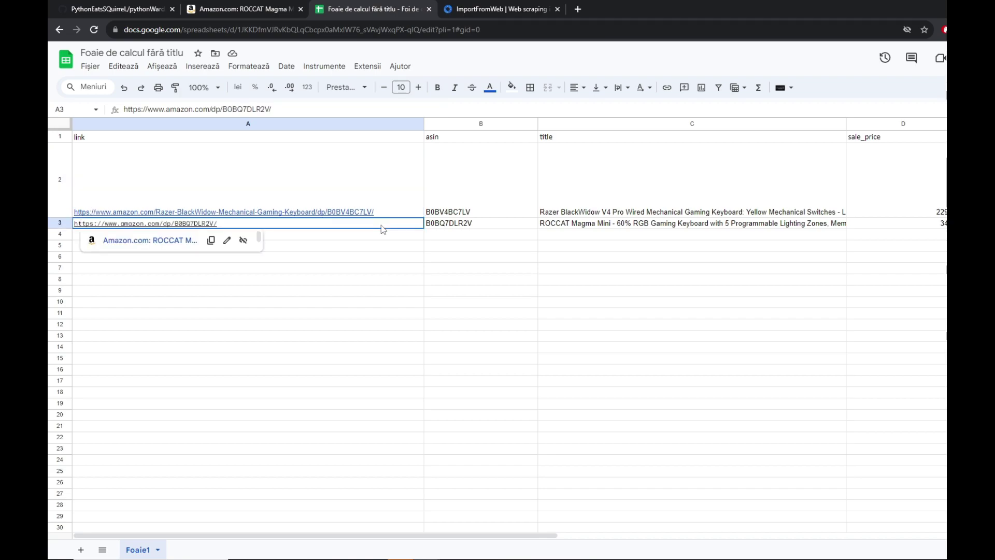
left_click(377, 248)
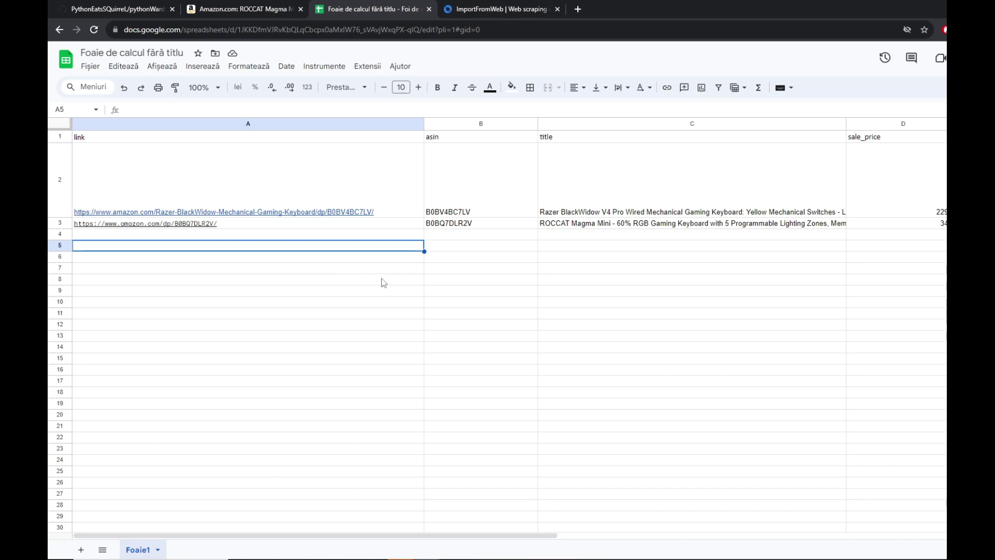
- Shorten the Razer link in A2 to amazon.com/dp/B0BV4BC7LV/ by removing the product-name part
left_click(337, 182)
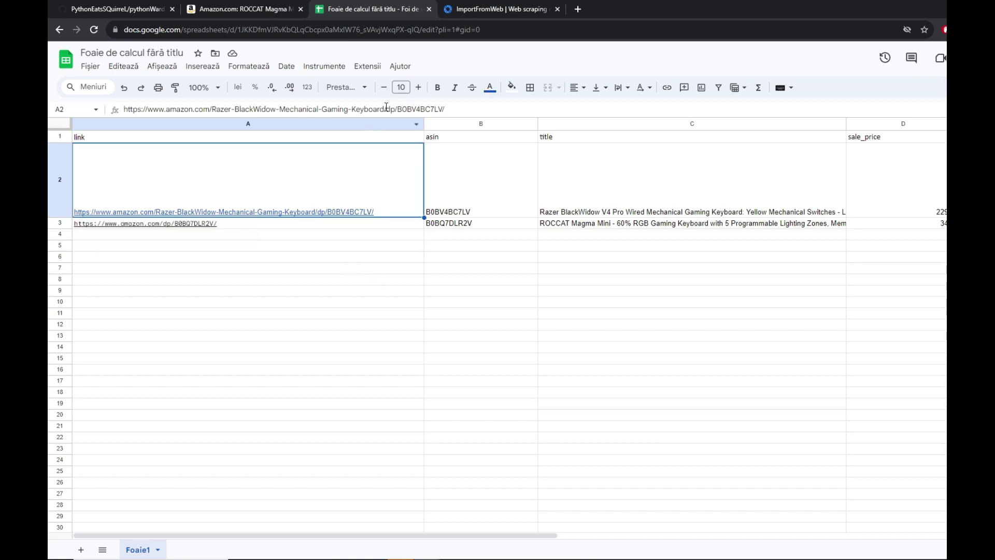
left_click_drag(384, 108, 209, 109)
key("BackSpace")
key("Return")
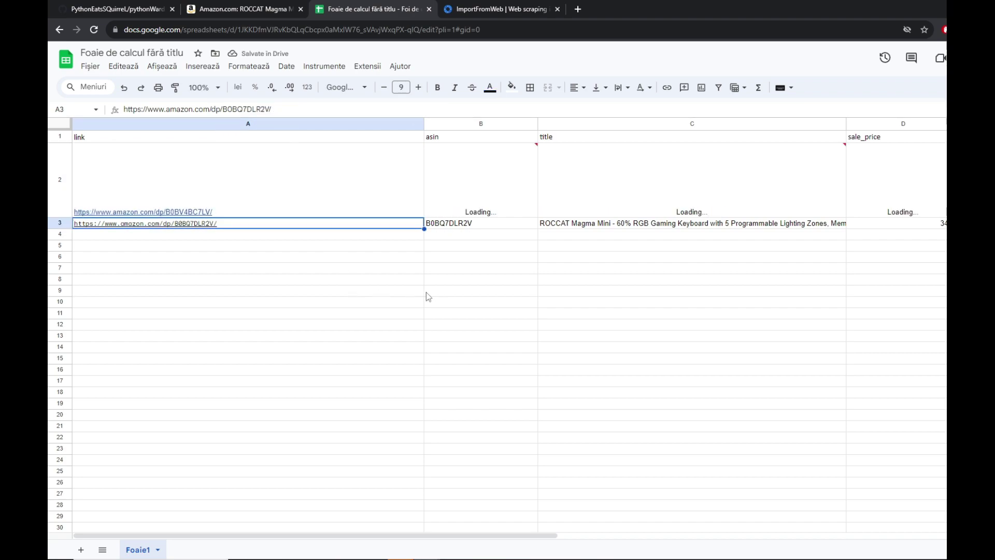
- Copy A3's monospace formatting onto A2 with Paint format
left_click(349, 268)
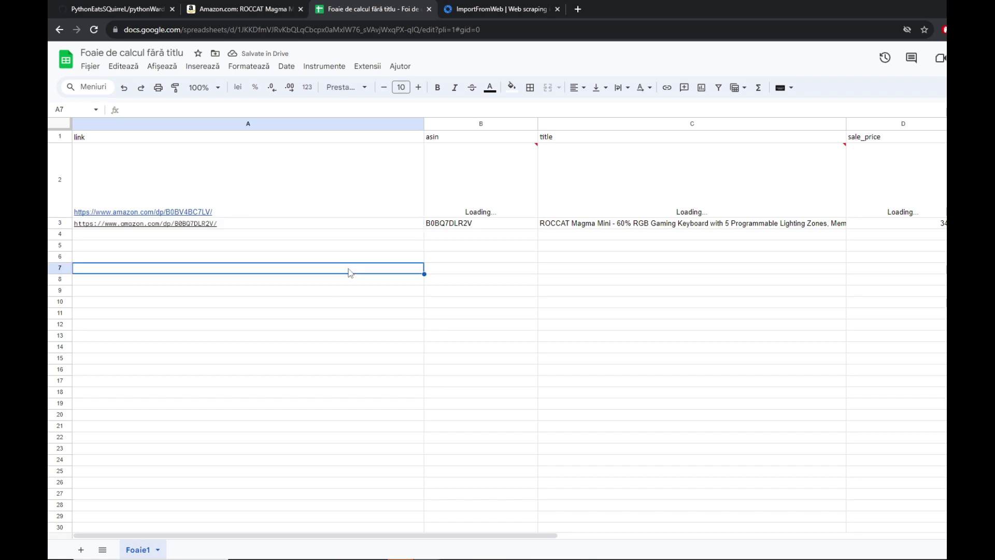
right_click(285, 184)
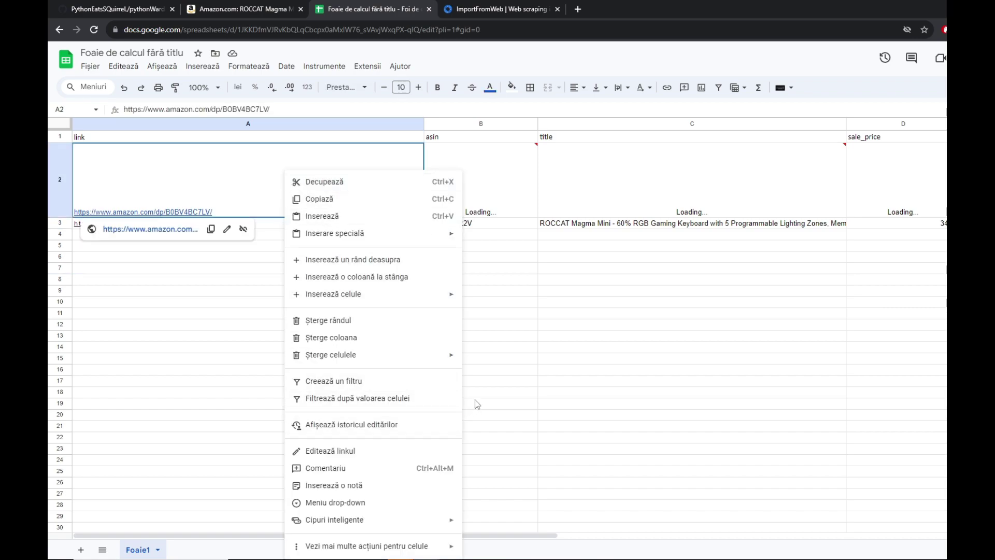
left_click(203, 305)
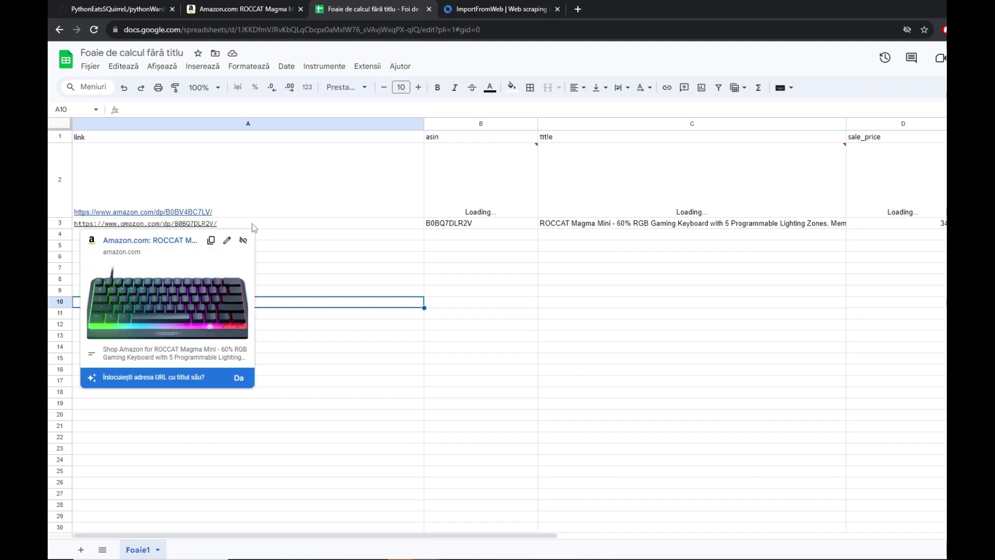
left_click(254, 225)
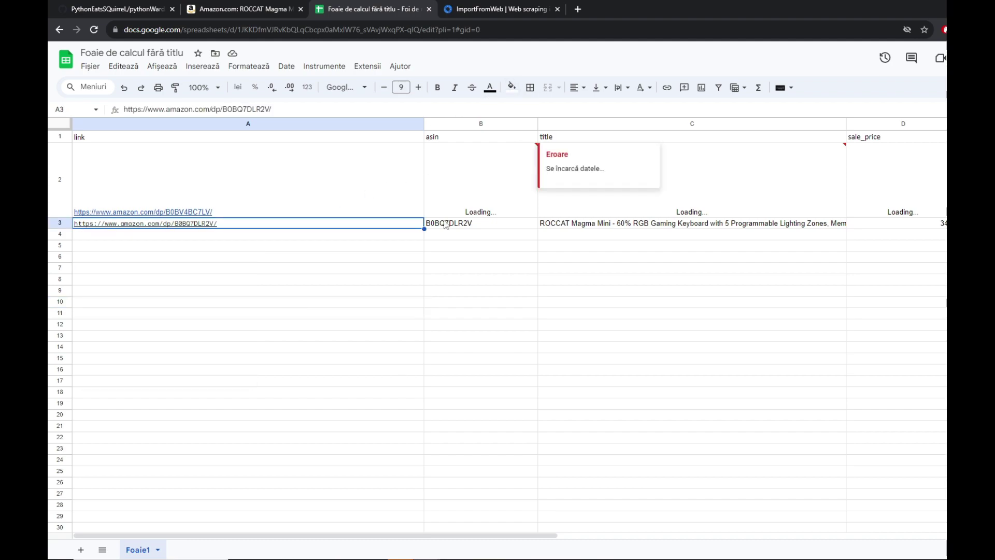
left_click(175, 88)
left_click(231, 163)
mouse_move(145, 211)
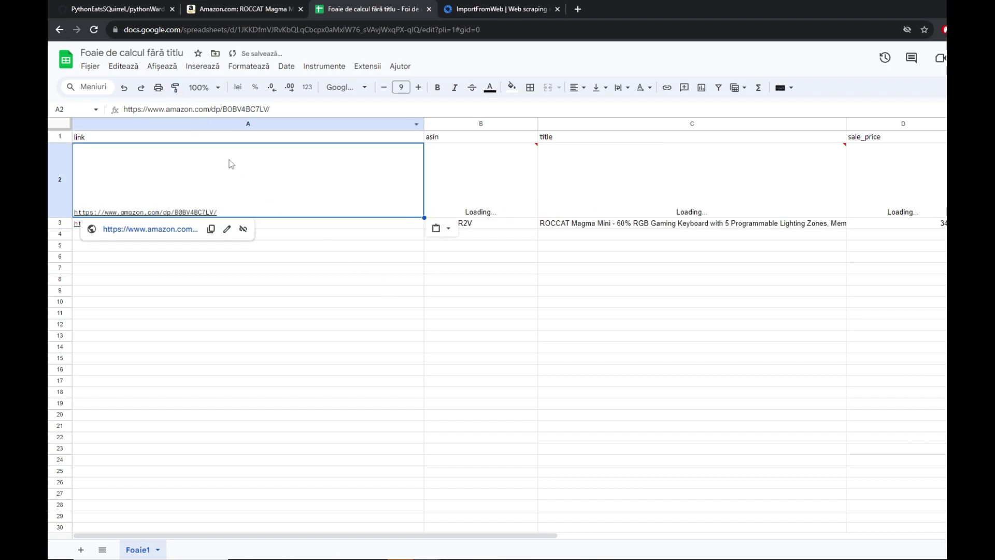
left_click(392, 302)
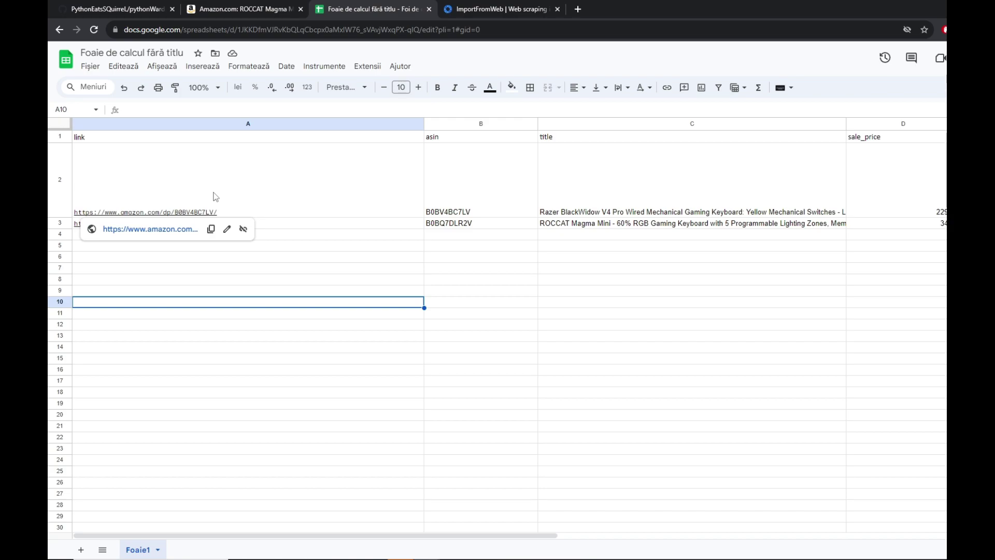
left_click(543, 294)
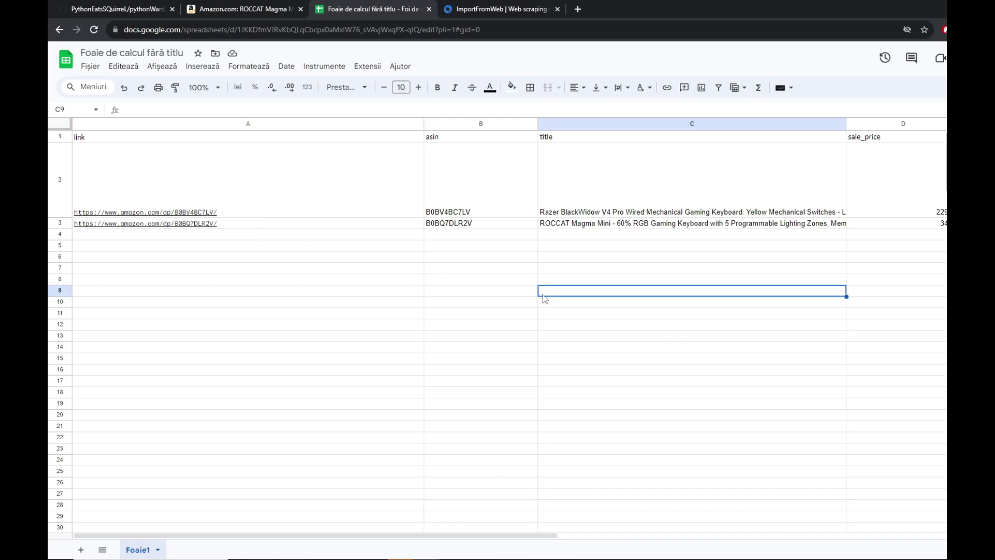